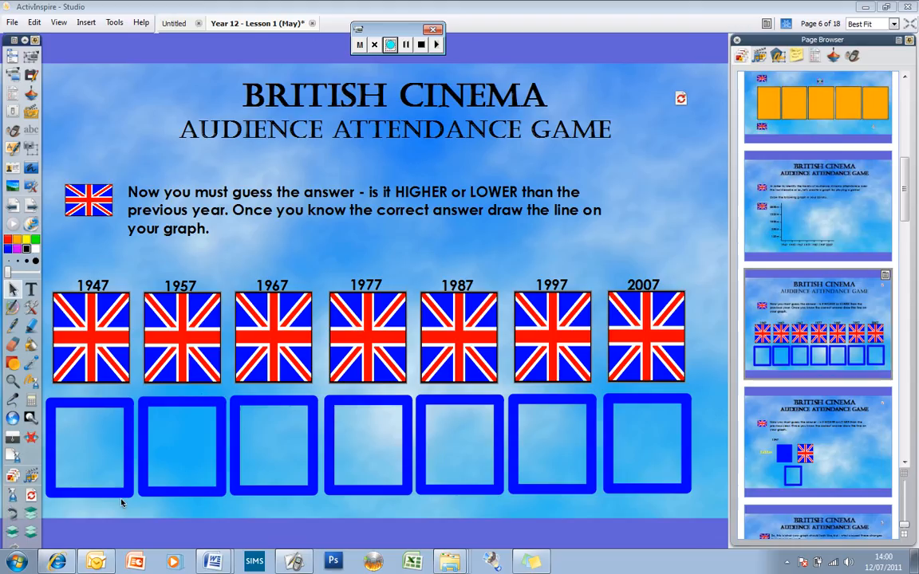
Move each blue frame from 1947 to 2007 up over its flag to show the answers, and reset the page.
{"action": "left_click_drag", "start_coordinate": [124, 497], "coordinate": [128, 384]}
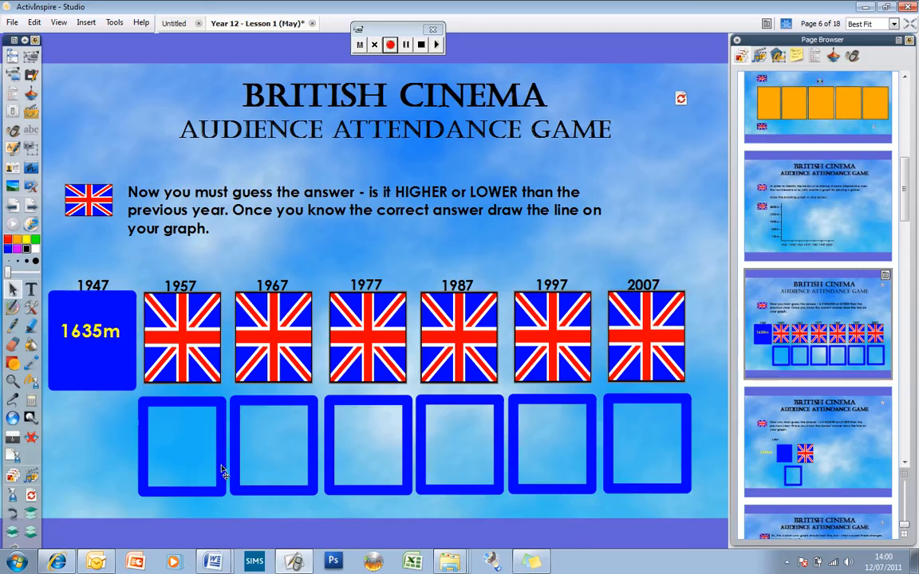
{"action": "left_click_drag", "start_coordinate": [223, 473], "coordinate": [221, 362]}
{"action": "left_click_drag", "start_coordinate": [314, 430], "coordinate": [315, 334]}
{"action": "left_click_drag", "start_coordinate": [404, 439], "coordinate": [407, 338]}
{"action": "left_click_drag", "start_coordinate": [504, 431], "coordinate": [501, 327]}
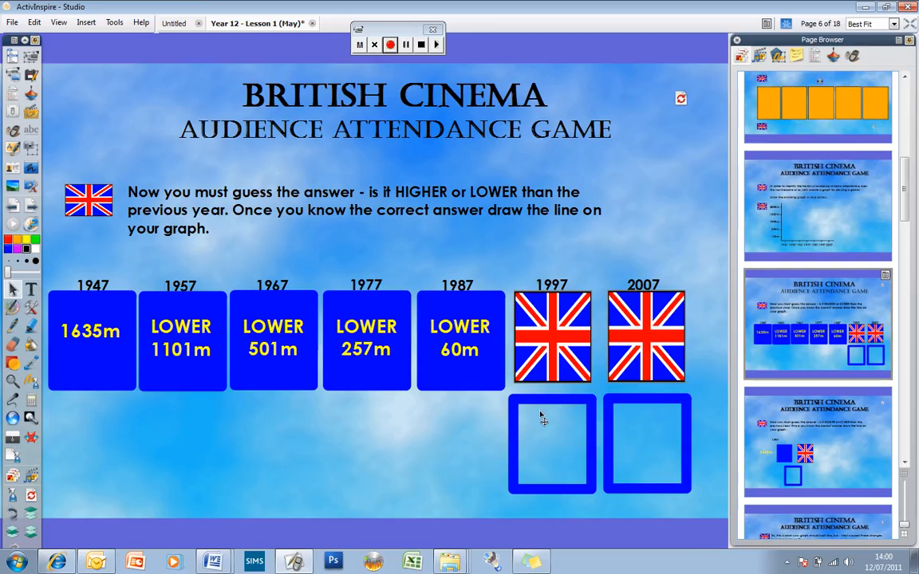
{"action": "left_click_drag", "start_coordinate": [548, 408], "coordinate": [548, 302]}
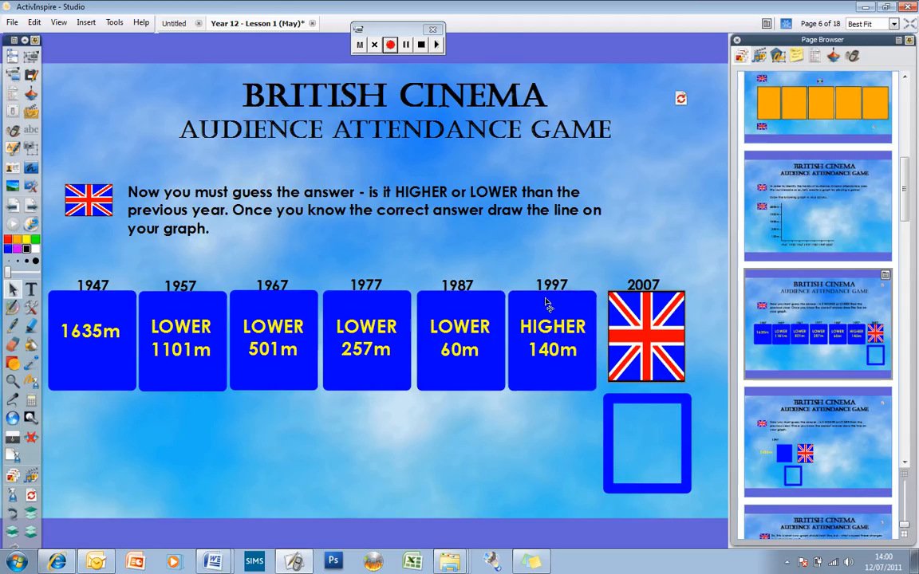
{"action": "left_click_drag", "start_coordinate": [635, 402], "coordinate": [634, 302]}
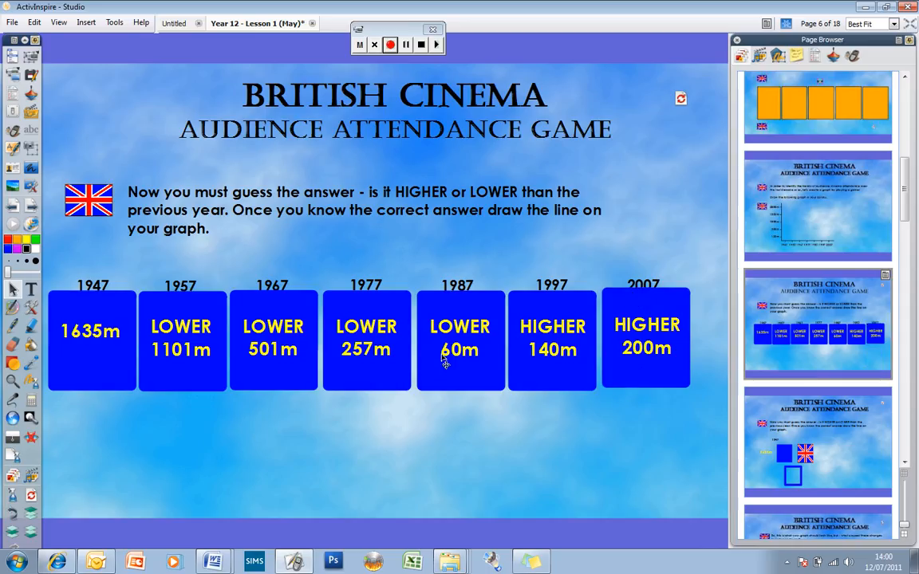
{"action": "left_click", "coordinate": [682, 99]}
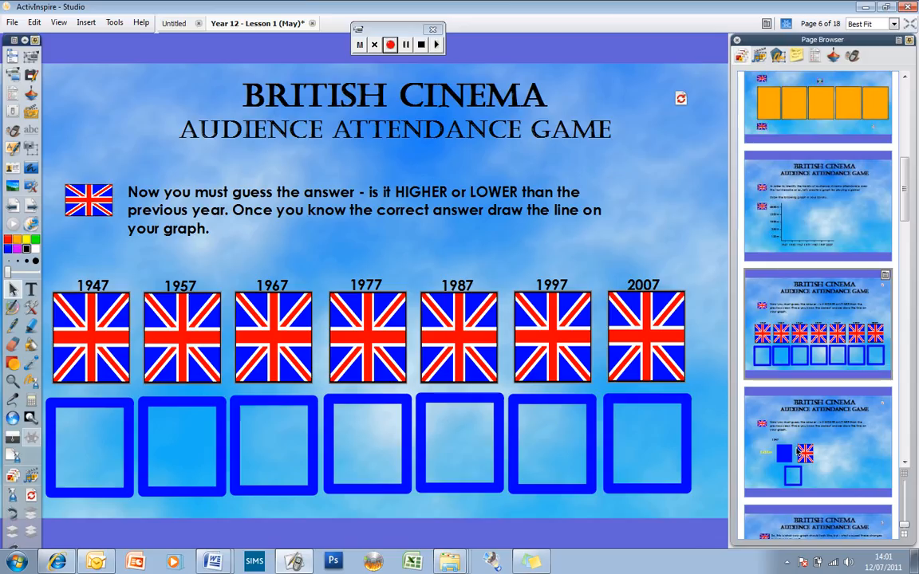
Go to page 7 and spread out the blue frame, flag, blue square and 1635m text so each piece stands apart.
{"action": "left_click", "coordinate": [843, 453]}
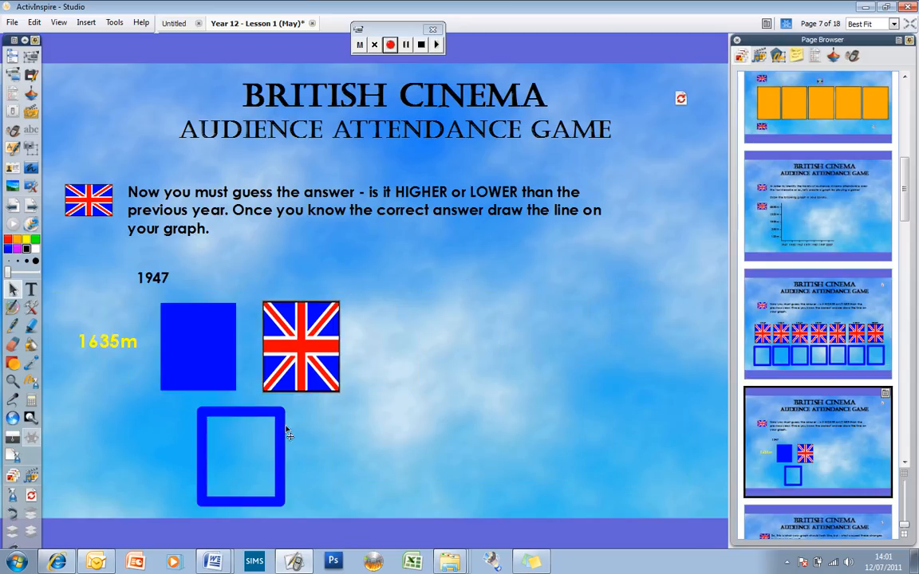
{"action": "left_click_drag", "start_coordinate": [284, 439], "coordinate": [451, 337]}
{"action": "mouse_move", "coordinate": [309, 338]}
{"action": "left_mouse_down"}
{"action": "mouse_move", "coordinate": [304, 380]}
{"action": "mouse_move", "coordinate": [279, 328]}
{"action": "mouse_move", "coordinate": [310, 327]}
{"action": "left_mouse_up"}
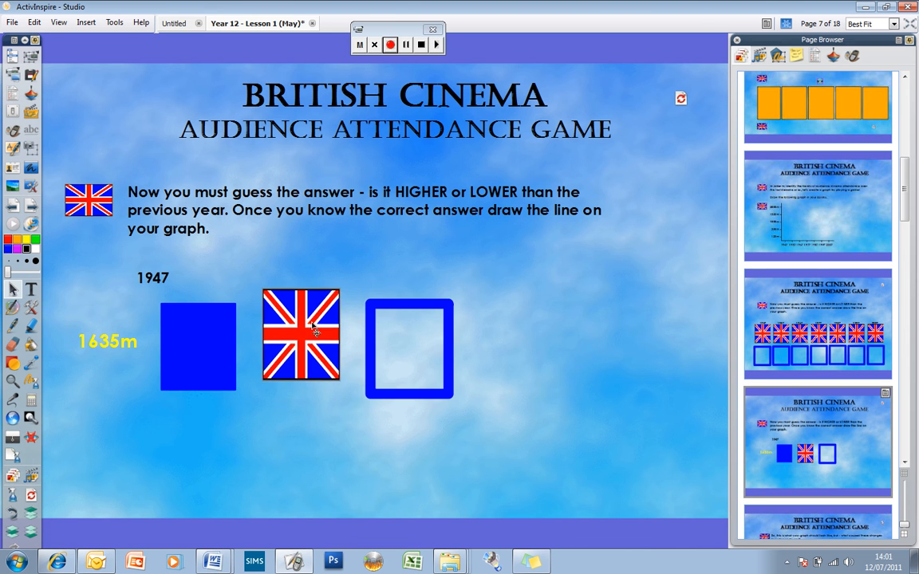
{"action": "mouse_move", "coordinate": [182, 356]}
{"action": "left_mouse_down"}
{"action": "mouse_move", "coordinate": [192, 335]}
{"action": "mouse_move", "coordinate": [188, 351]}
{"action": "left_mouse_up"}
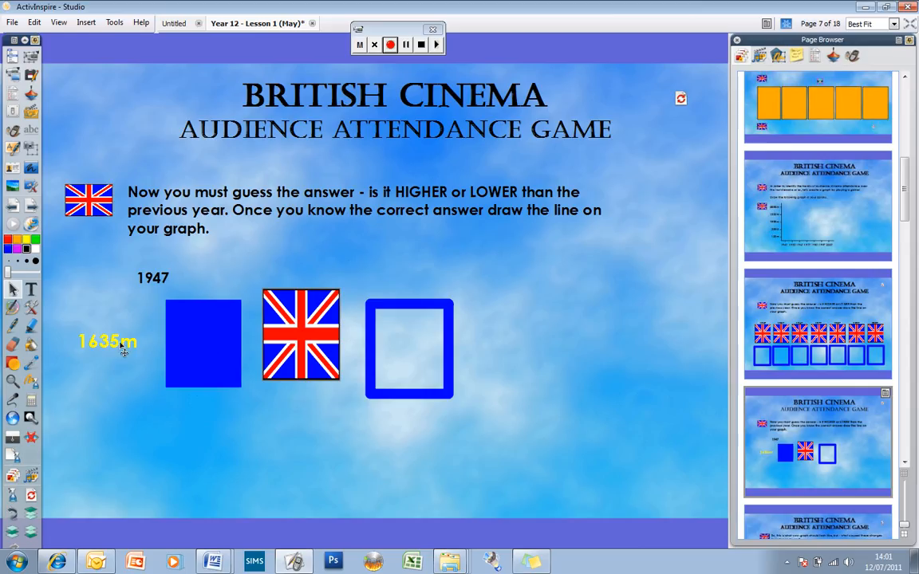
{"action": "mouse_move", "coordinate": [122, 348]}
{"action": "left_mouse_down"}
{"action": "mouse_move", "coordinate": [100, 343]}
{"action": "mouse_move", "coordinate": [112, 353]}
{"action": "left_mouse_up"}
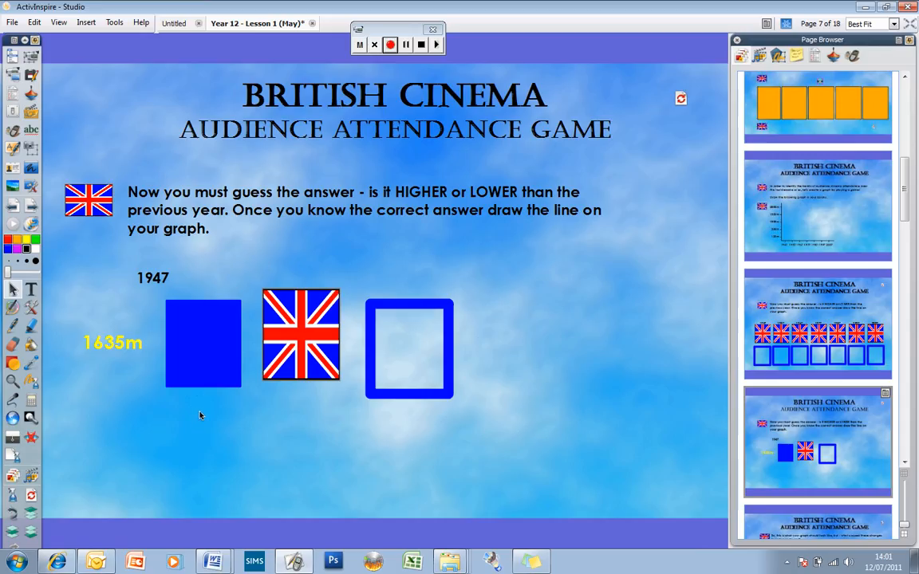
Delete the unfilled blue frame and the solid blue square from the page.
{"action": "left_click", "coordinate": [405, 312]}
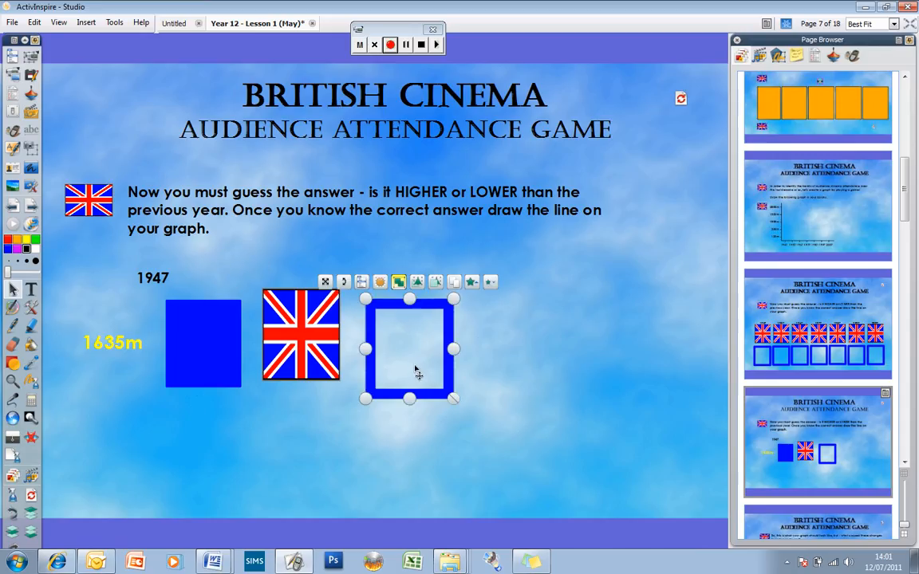
{"action": "key", "text": "Delete"}
{"action": "left_click", "coordinate": [199, 343]}
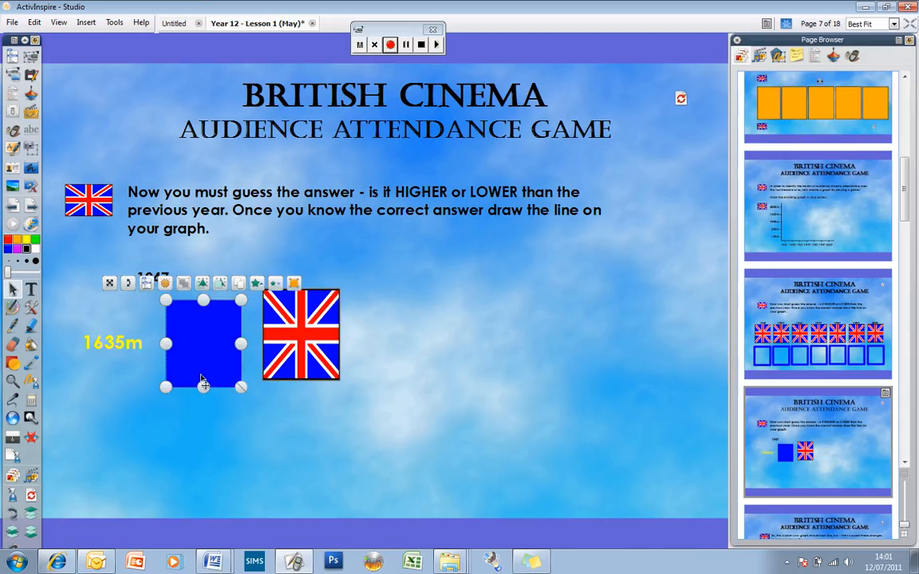
{"action": "key", "text": "Delete"}
Move the 1635m text down below the 1947 label and shift the flag toward the middle of the page.
{"action": "left_click_drag", "start_coordinate": [148, 353], "coordinate": [312, 424]}
{"action": "left_click_drag", "start_coordinate": [312, 338], "coordinate": [371, 305]}
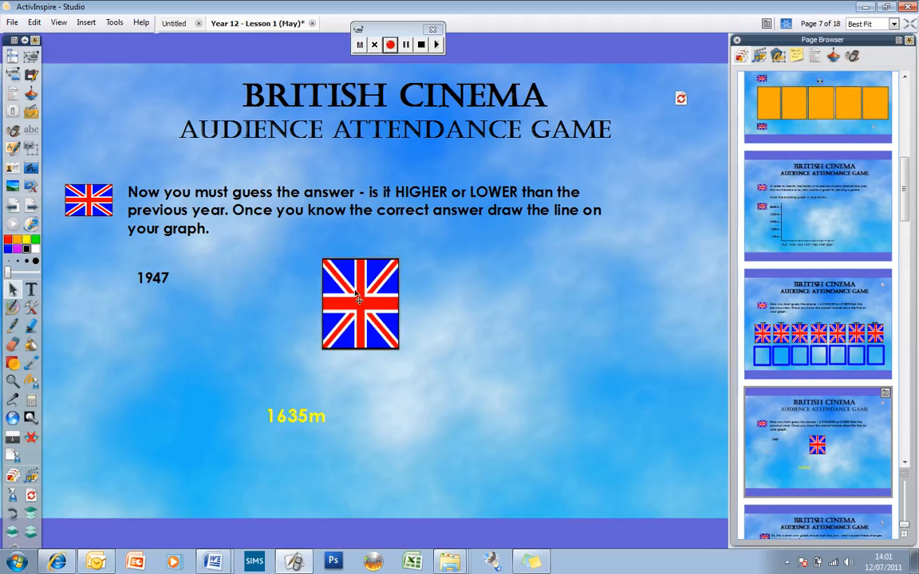
{"action": "left_click_drag", "start_coordinate": [304, 418], "coordinate": [250, 406]}
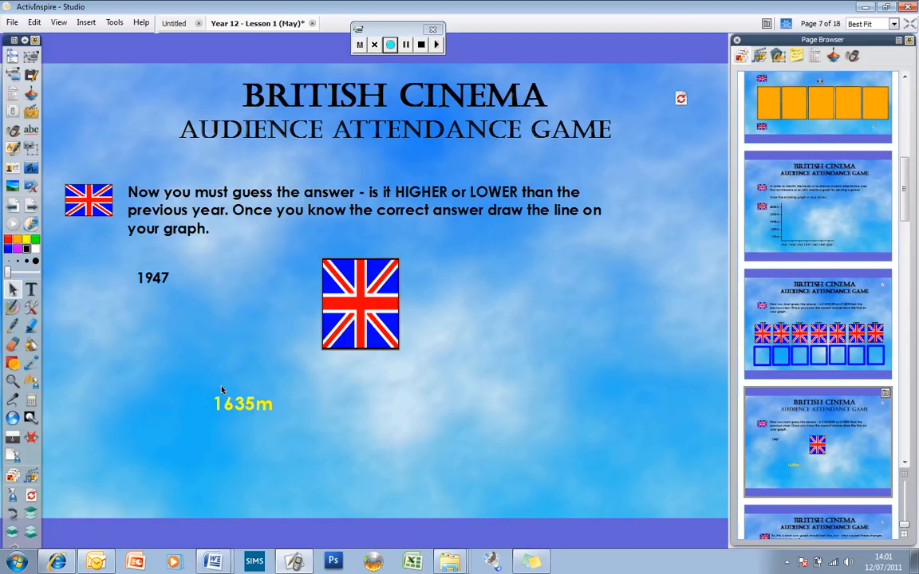
Draw a solid blue rectangle on the empty area to the right of the flag.
{"action": "left_click", "coordinate": [13, 362]}
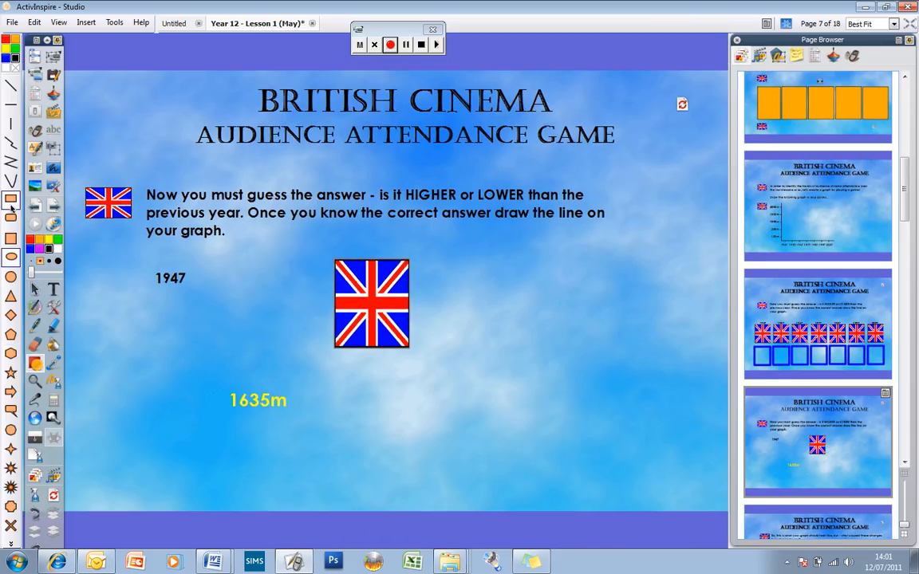
{"action": "left_click", "coordinate": [11, 199]}
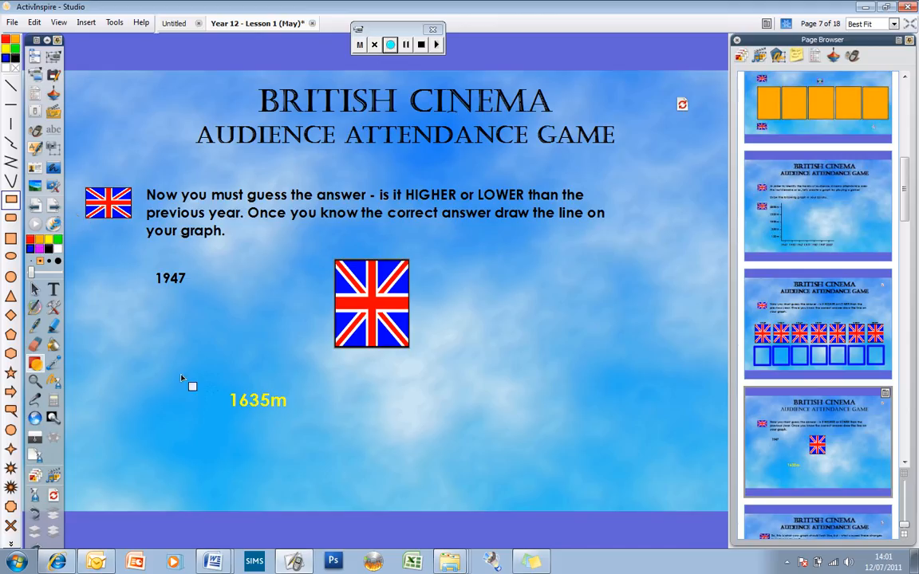
{"action": "mouse_move", "coordinate": [459, 300]}
{"action": "left_mouse_down"}
{"action": "mouse_move", "coordinate": [483, 405]}
{"action": "mouse_move", "coordinate": [496, 416]}
{"action": "mouse_move", "coordinate": [546, 401]}
{"action": "left_mouse_up"}
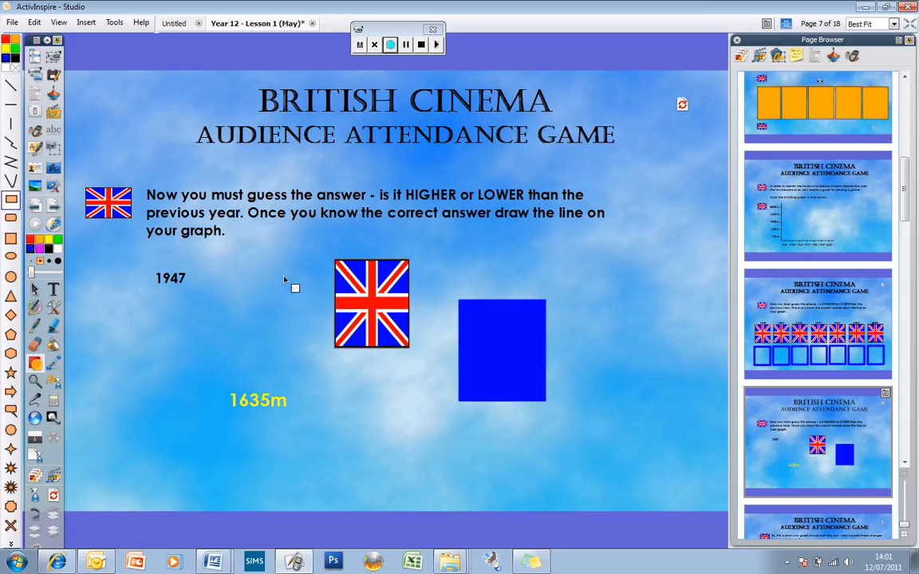
{"action": "left_click", "coordinate": [34, 284]}
Resize the solid blue rectangle to match the flag, and place the two side by side with a gap between them.
{"action": "left_click_drag", "start_coordinate": [507, 348], "coordinate": [380, 310]}
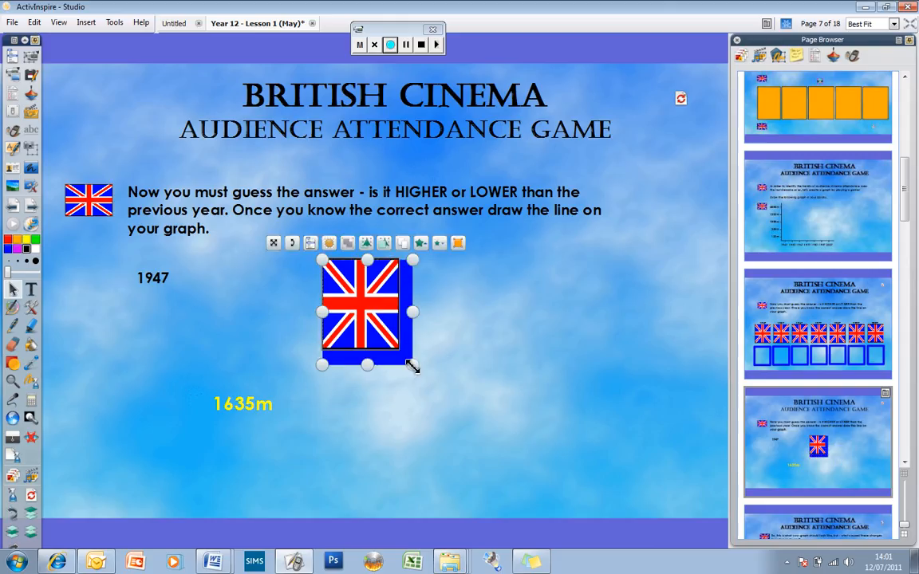
{"action": "left_click_drag", "start_coordinate": [416, 369], "coordinate": [263, 339]}
{"action": "left_click", "coordinate": [370, 323]}
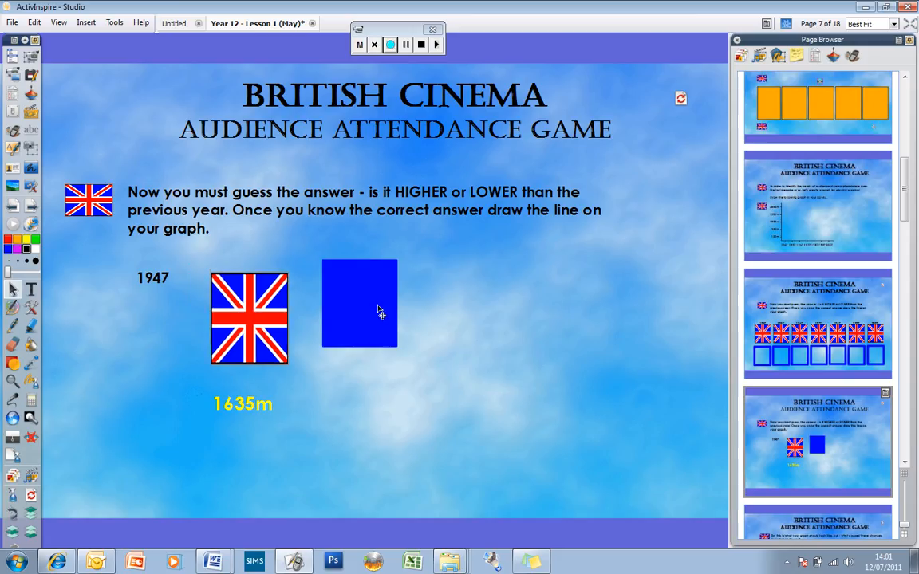
{"action": "left_click_drag", "start_coordinate": [381, 312], "coordinate": [431, 359]}
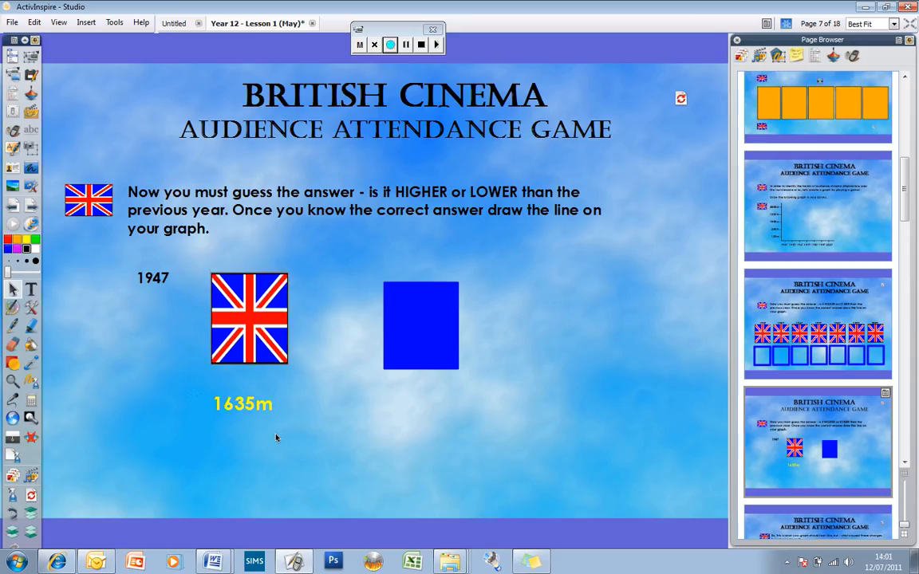
Move the 1635m text onto the solid blue square, and shift the square aside to uncover it.
{"action": "left_click_drag", "start_coordinate": [233, 414], "coordinate": [445, 335]}
{"action": "left_click", "coordinate": [403, 339]}
{"action": "left_click", "coordinate": [431, 347]}
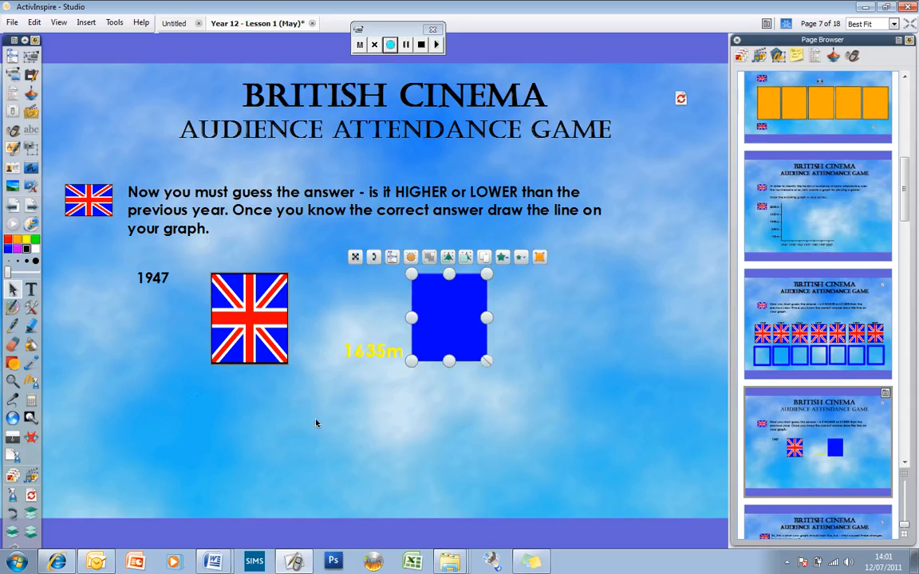
{"action": "left_click", "coordinate": [13, 363]}
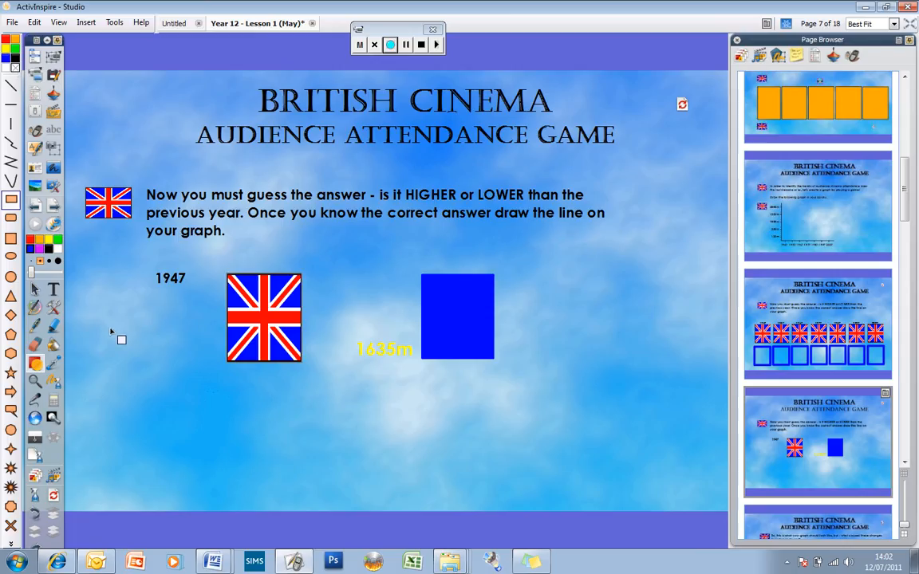
{"action": "left_click_drag", "start_coordinate": [122, 310], "coordinate": [148, 417]}
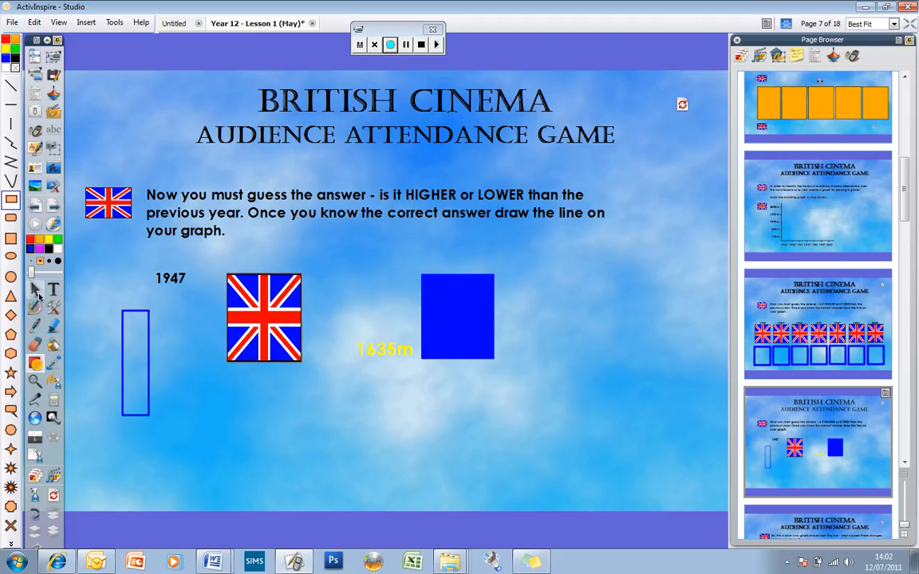
{"action": "left_click", "coordinate": [34, 289]}
{"action": "left_click", "coordinate": [132, 395]}
{"action": "key", "text": "Delete"}
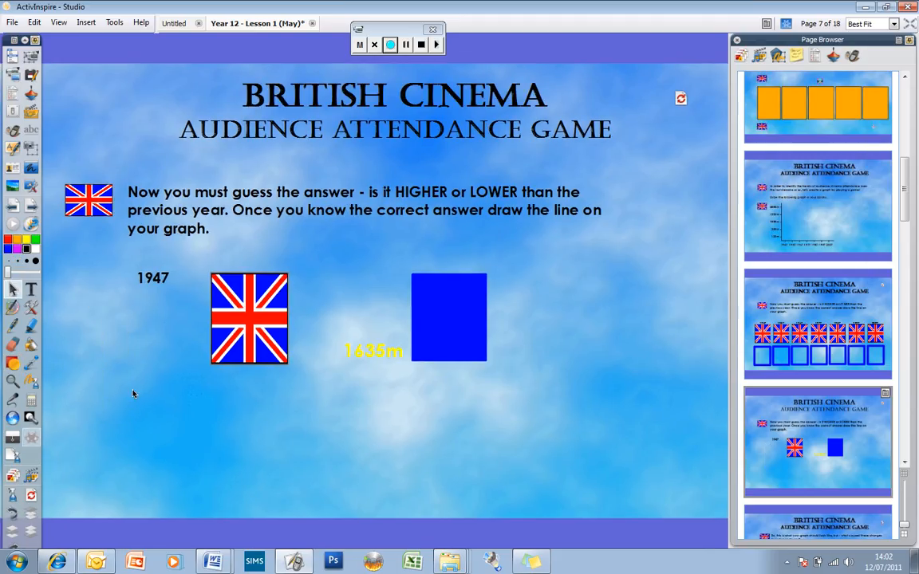
{"action": "left_click_drag", "start_coordinate": [12, 273], "coordinate": [16, 277]}
{"action": "left_click", "coordinate": [13, 363]}
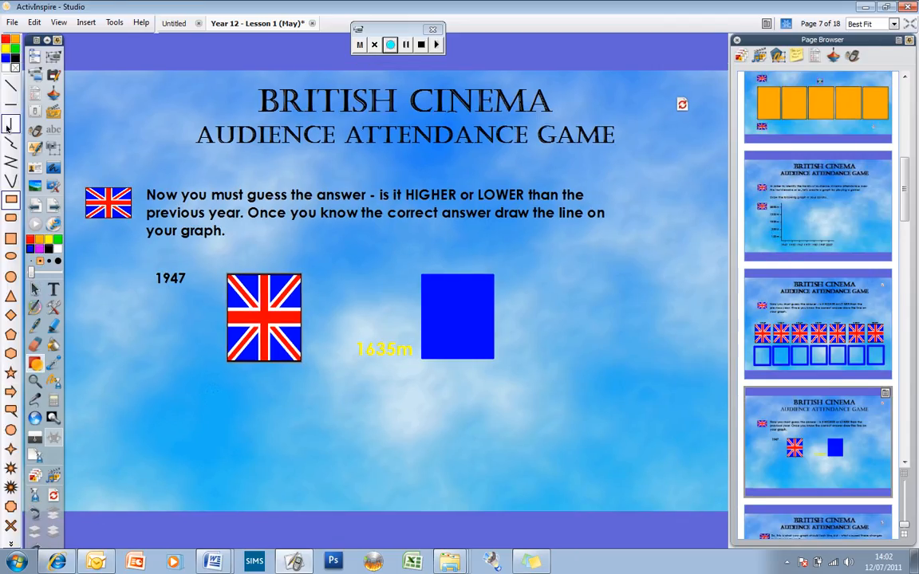
{"action": "left_click_drag", "start_coordinate": [106, 322], "coordinate": [130, 361]}
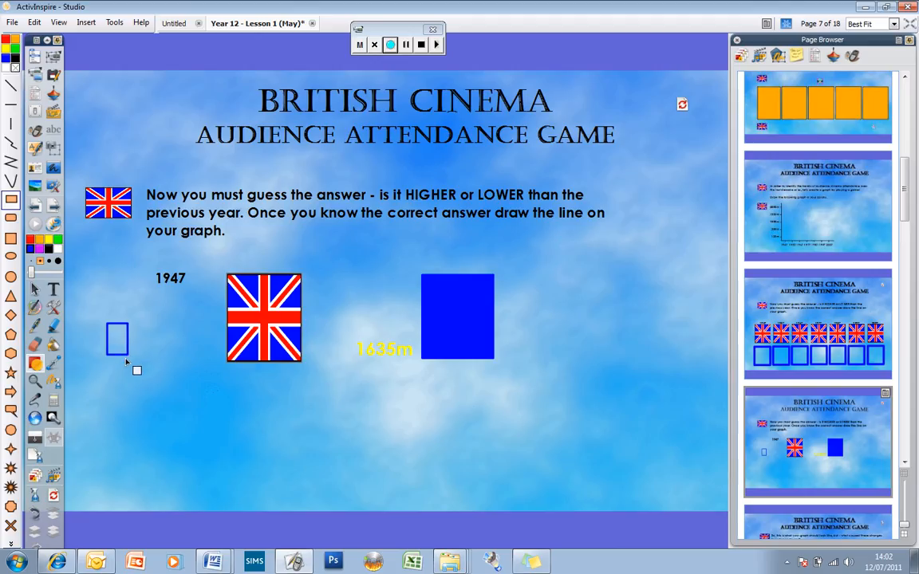
{"action": "left_click", "coordinate": [35, 290]}
{"action": "left_click", "coordinate": [108, 351]}
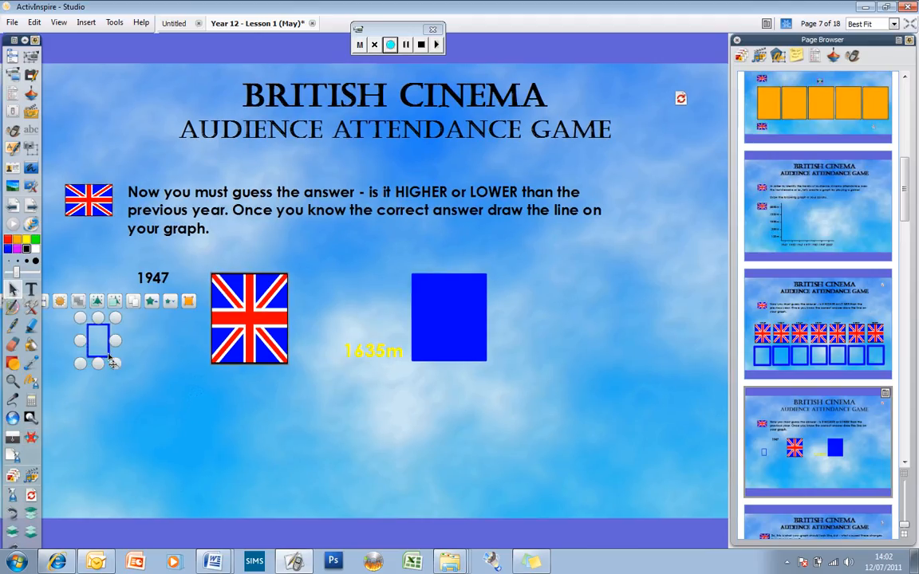
{"action": "key", "text": "Delete"}
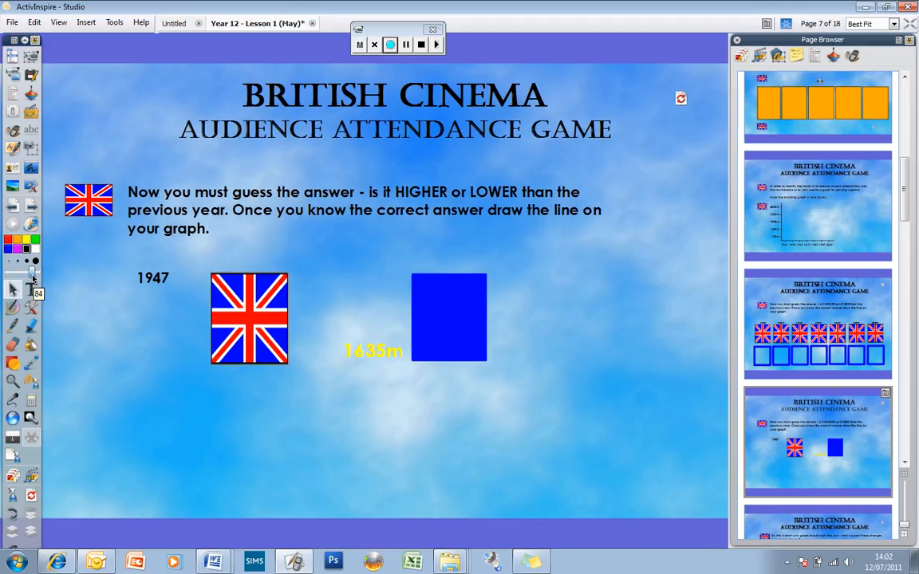
Draw an unfilled rectangle with a thick blue outline and place it around the flag.
{"action": "left_click", "coordinate": [14, 362]}
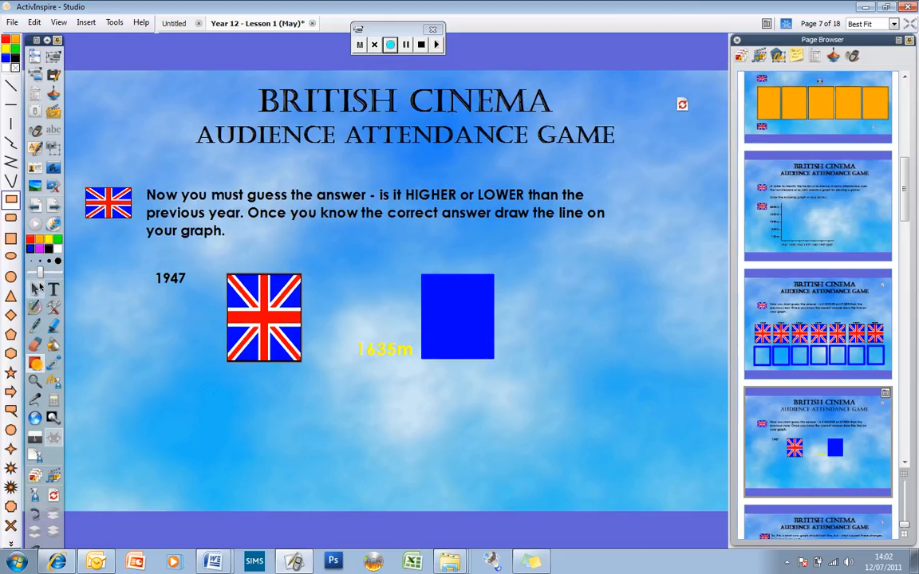
{"action": "mouse_move", "coordinate": [110, 331]}
{"action": "left_mouse_down"}
{"action": "mouse_move", "coordinate": [166, 438]}
{"action": "mouse_move", "coordinate": [209, 458]}
{"action": "left_mouse_up"}
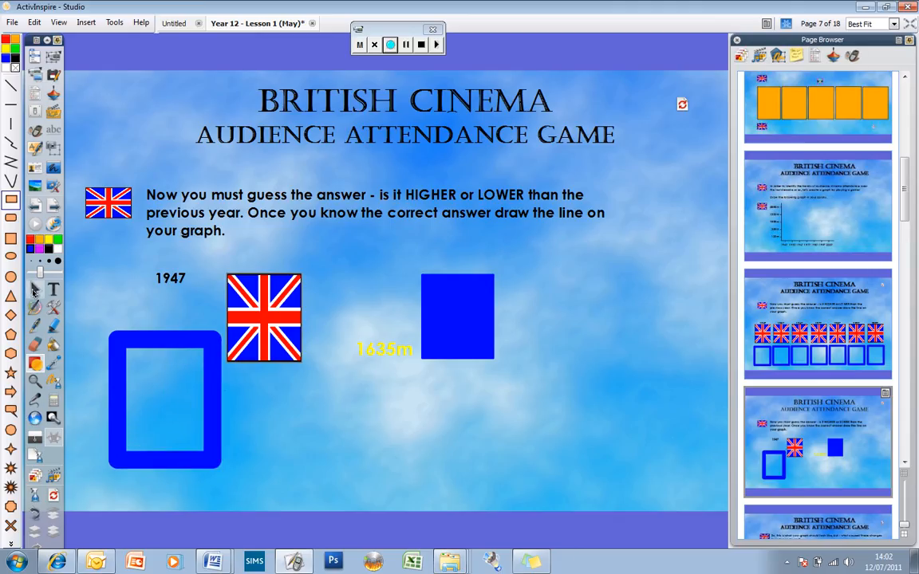
{"action": "mouse_move", "coordinate": [181, 399]}
{"action": "left_mouse_down"}
{"action": "mouse_move", "coordinate": [215, 348]}
{"action": "mouse_move", "coordinate": [285, 317]}
{"action": "mouse_move", "coordinate": [301, 331]}
{"action": "left_mouse_up"}
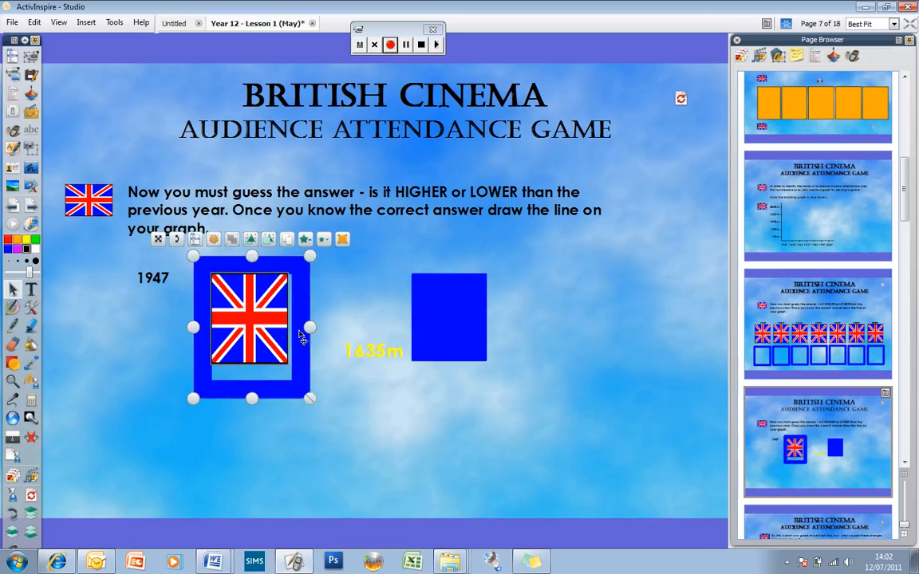
Resize the thick blue frame to fit closely around the flag, and move it to the empty area below the 1947 label.
{"action": "left_click_drag", "start_coordinate": [309, 397], "coordinate": [311, 373]}
{"action": "left_click_drag", "start_coordinate": [249, 393], "coordinate": [249, 382]}
{"action": "left_click_drag", "start_coordinate": [297, 345], "coordinate": [181, 440]}
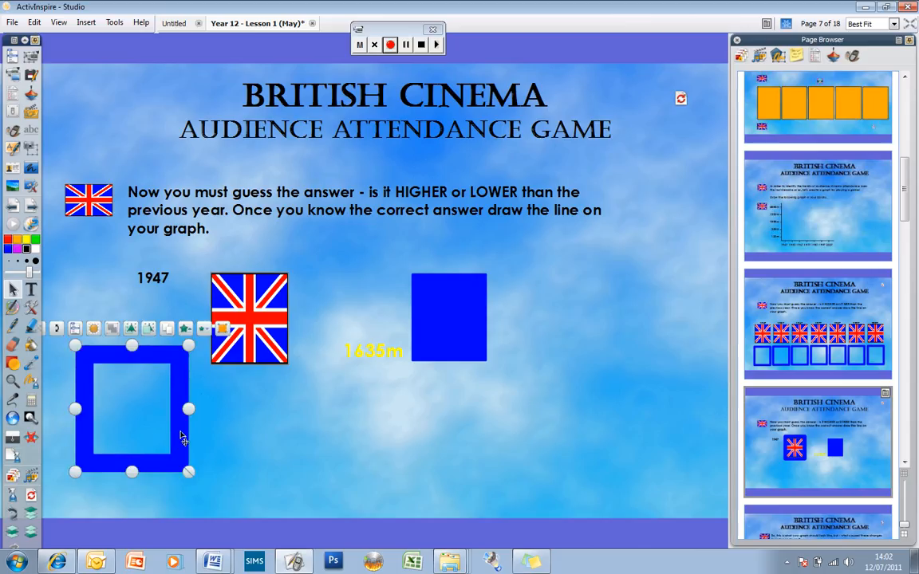
Shift the solid blue square slightly right and place the 1635m text in front of it, centred across its width.
{"action": "left_click_drag", "start_coordinate": [455, 314], "coordinate": [485, 327]}
{"action": "left_click", "coordinate": [373, 352]}
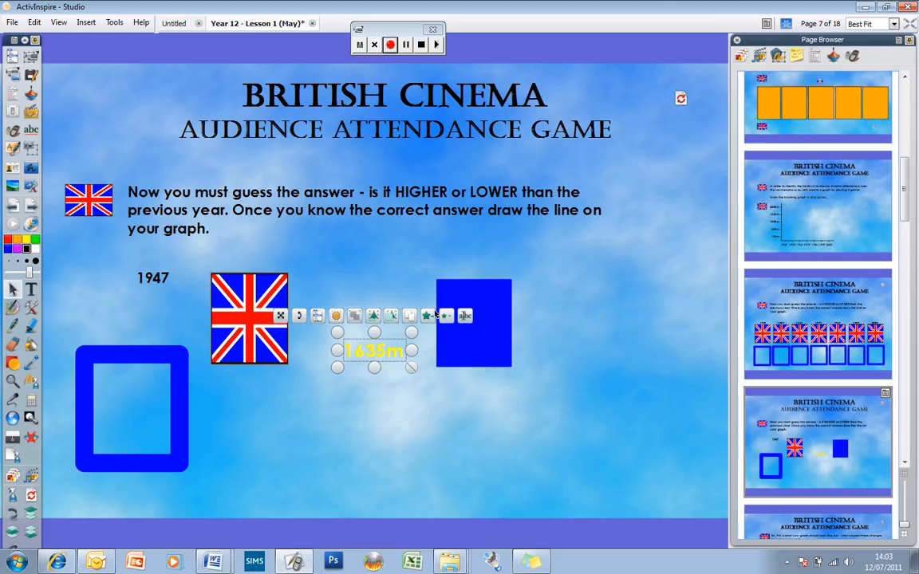
{"action": "left_click_drag", "start_coordinate": [380, 351], "coordinate": [423, 351]}
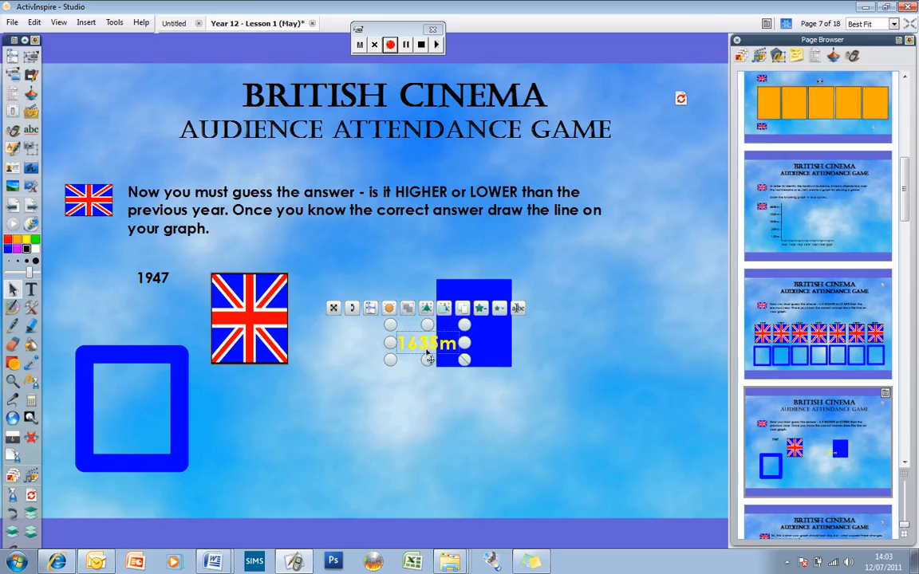
{"action": "left_click_drag", "start_coordinate": [429, 359], "coordinate": [477, 333]}
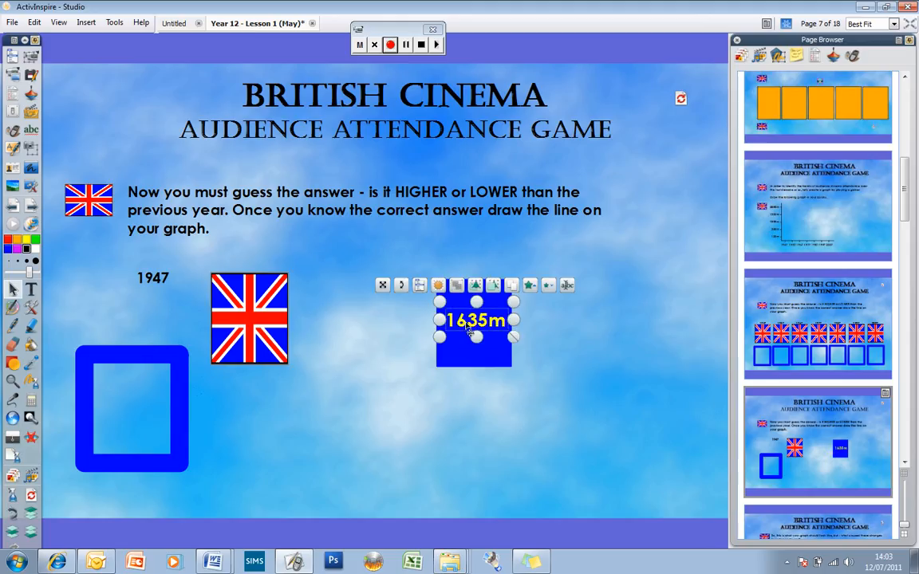
Rename the attendance text object as 1635m in the Object Browser, and centre the text on the solid blue square.
{"action": "left_click", "coordinate": [781, 58]}
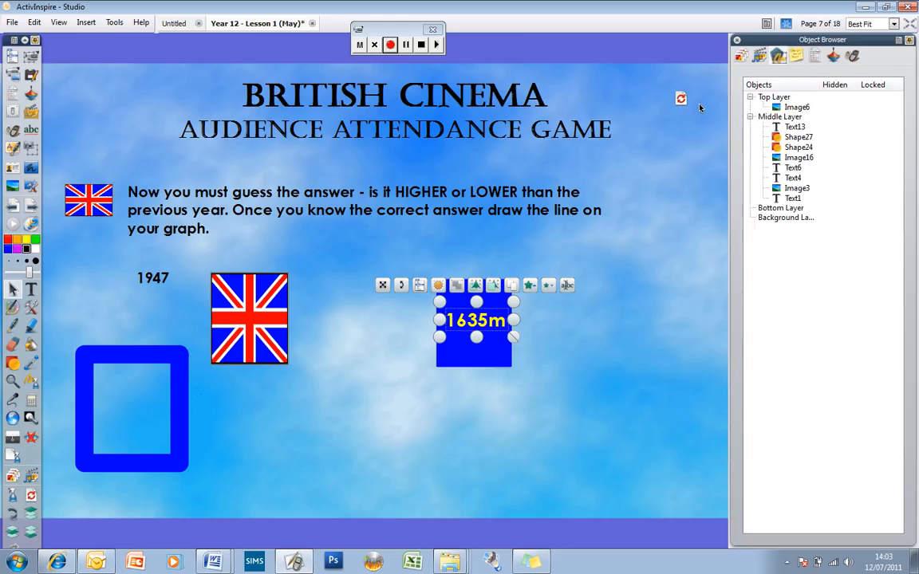
{"action": "mouse_move", "coordinate": [480, 320]}
{"action": "left_mouse_down"}
{"action": "mouse_move", "coordinate": [481, 336]}
{"action": "mouse_move", "coordinate": [481, 317]}
{"action": "left_mouse_up"}
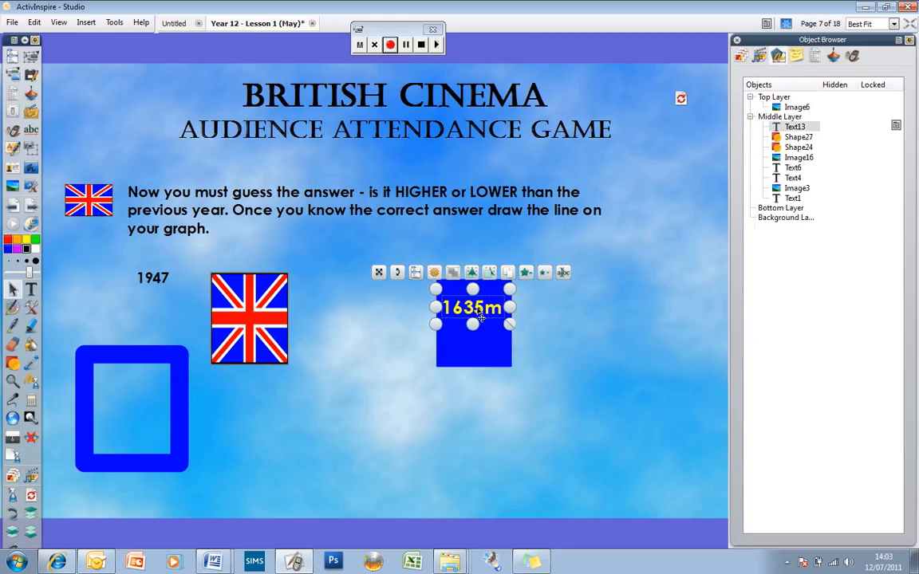
{"action": "left_click", "coordinate": [799, 131]}
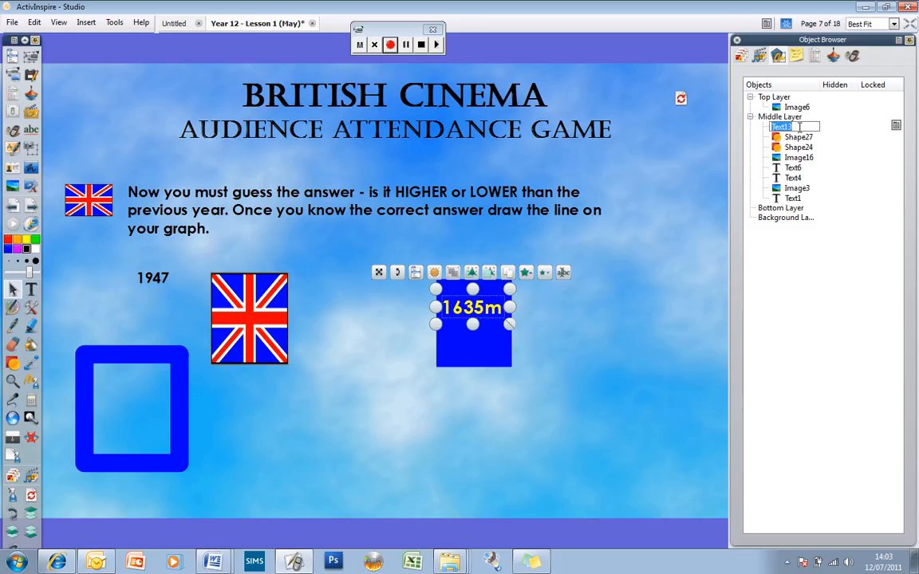
{"action": "type", "text": "1635m"}
{"action": "left_click", "coordinate": [781, 99]}
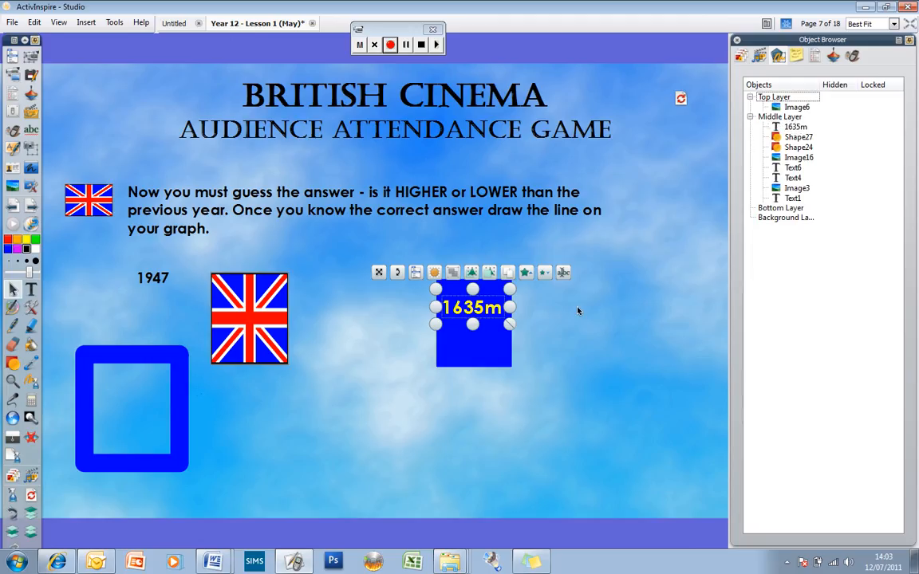
{"action": "left_click_drag", "start_coordinate": [498, 319], "coordinate": [498, 336]}
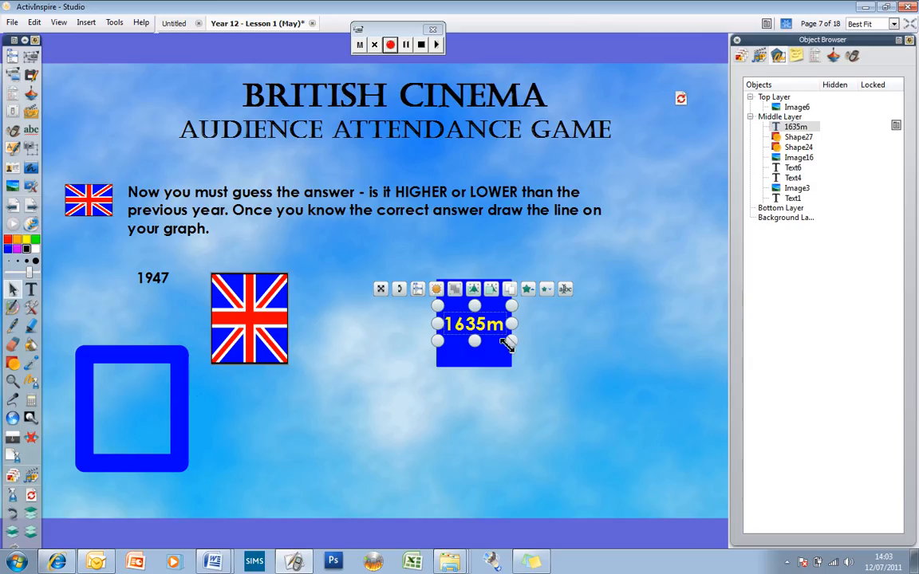
Rename the solid blue square as Blue Filled Rectangle in the object list, and widen the name column to fit.
{"action": "left_click", "coordinate": [458, 327]}
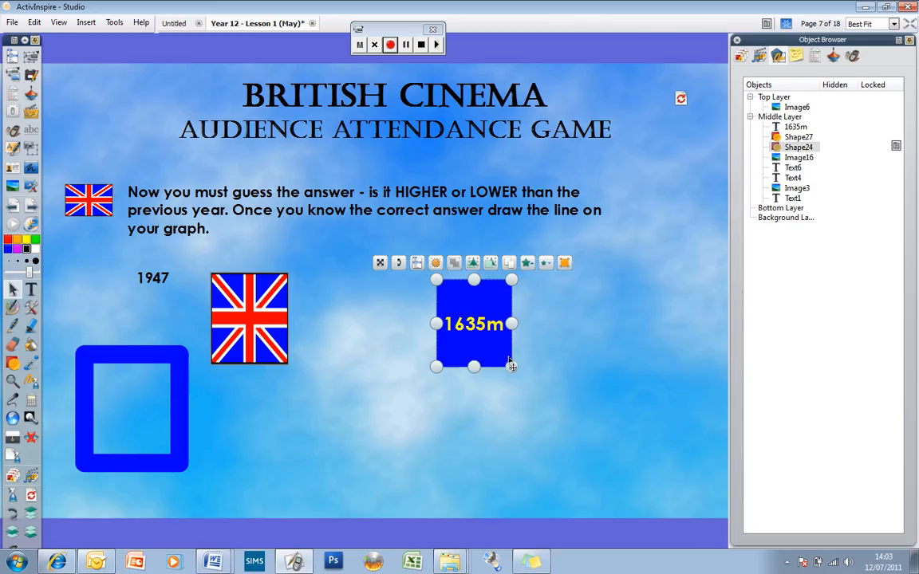
{"action": "left_click", "coordinate": [797, 148]}
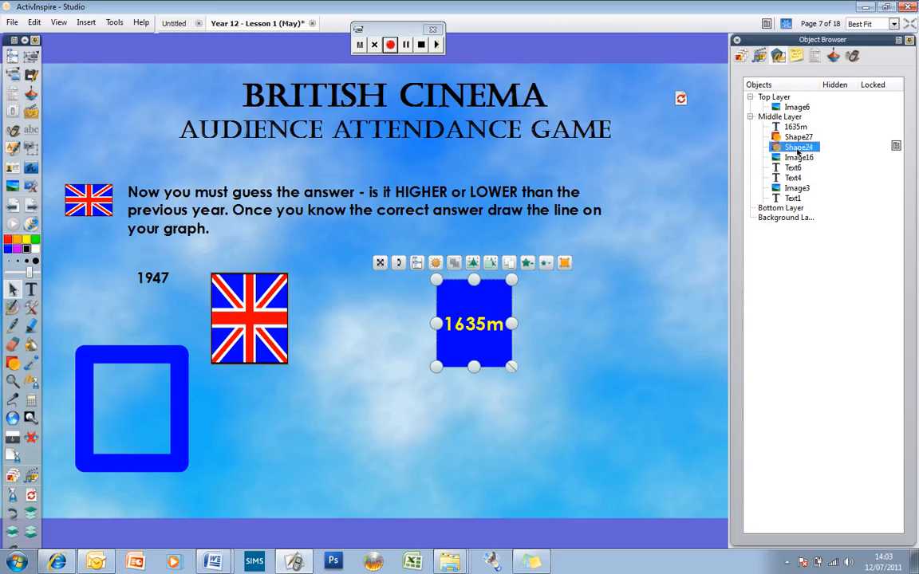
{"action": "type", "text": "Blue"}
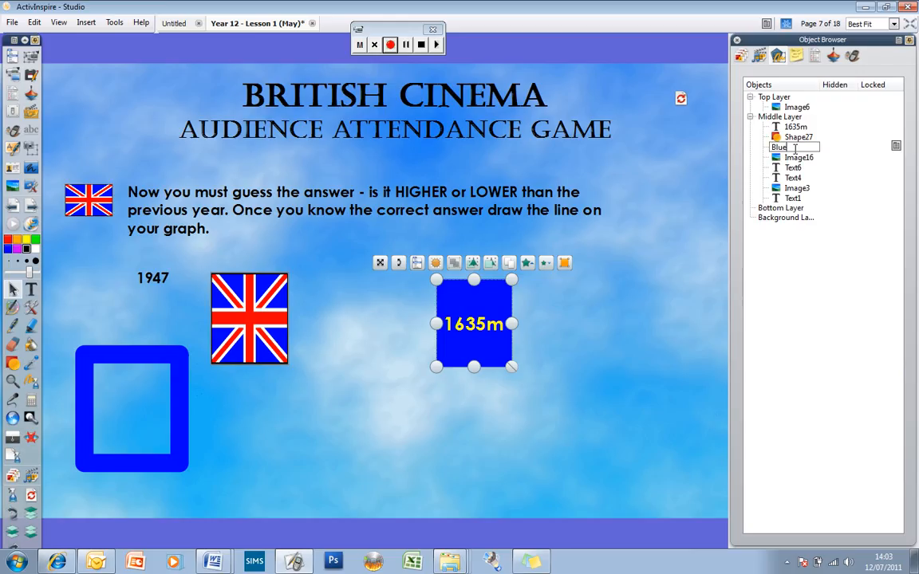
{"action": "type", "text": " Filled Rectab"}
{"action": "key", "text": "BackSpace"}
{"action": "type", "text": "ngle"}
{"action": "key", "text": "Return"}
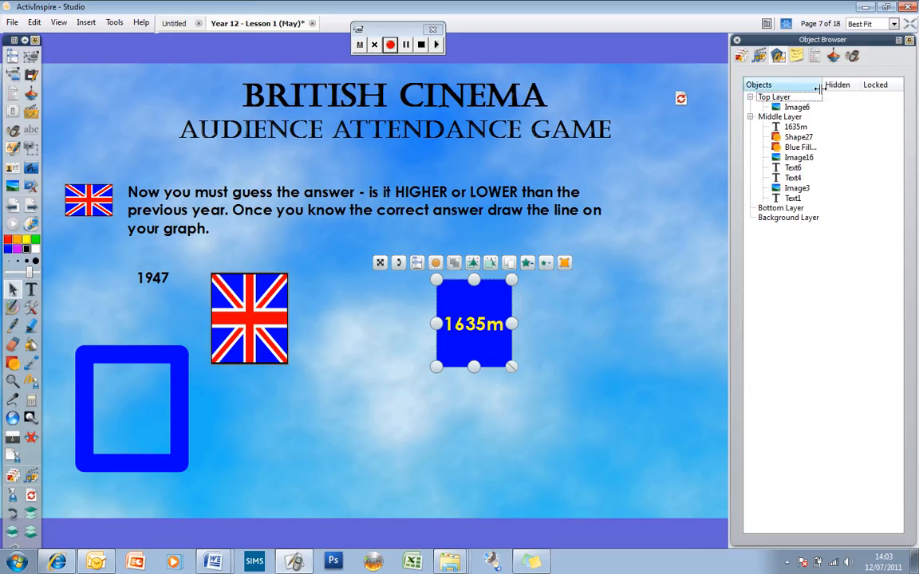
{"action": "left_click_drag", "start_coordinate": [819, 84], "coordinate": [868, 85]}
Move the solid blue square and its 1635m text closer to the flag, keeping the text centred on the square.
{"action": "left_click_drag", "start_coordinate": [482, 363], "coordinate": [383, 352]}
{"action": "left_click_drag", "start_coordinate": [477, 324], "coordinate": [389, 324]}
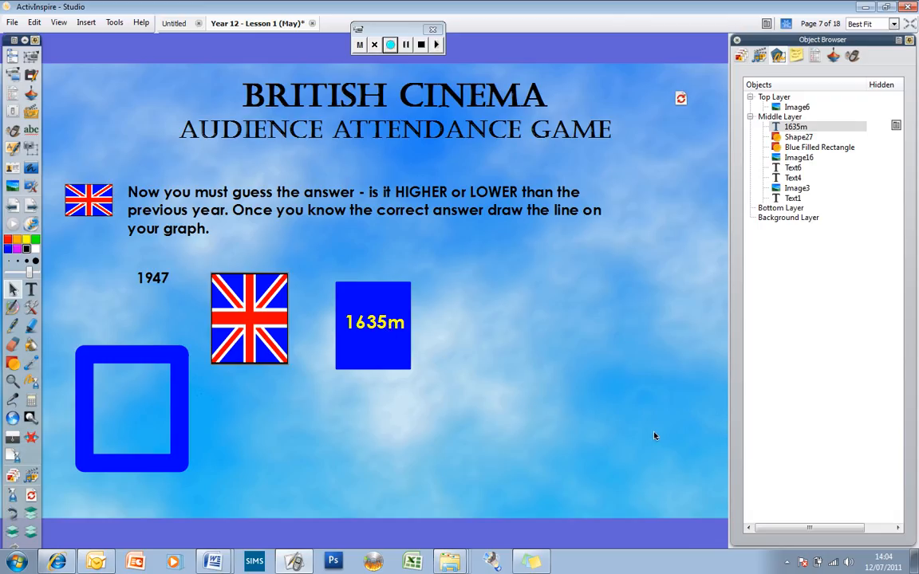
{"action": "mouse_move", "coordinate": [374, 336]}
{"action": "left_mouse_down"}
{"action": "mouse_move", "coordinate": [390, 396]}
{"action": "mouse_move", "coordinate": [355, 328]}
{"action": "mouse_move", "coordinate": [409, 333]}
{"action": "mouse_move", "coordinate": [369, 348]}
{"action": "mouse_move", "coordinate": [377, 353]}
{"action": "left_mouse_up"}
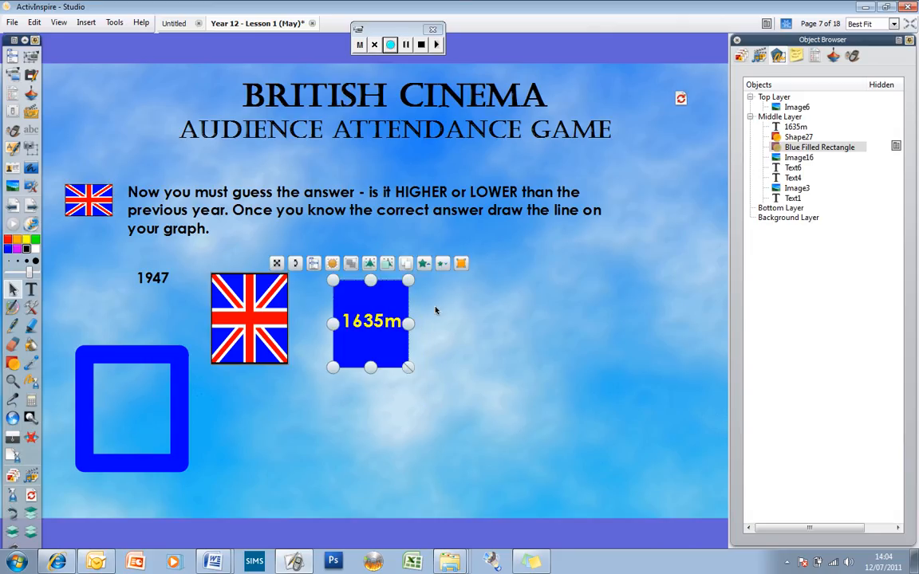
Lock both the Blue Filled Rectangle and the 1635m text in place.
{"action": "right_click", "coordinate": [846, 147]}
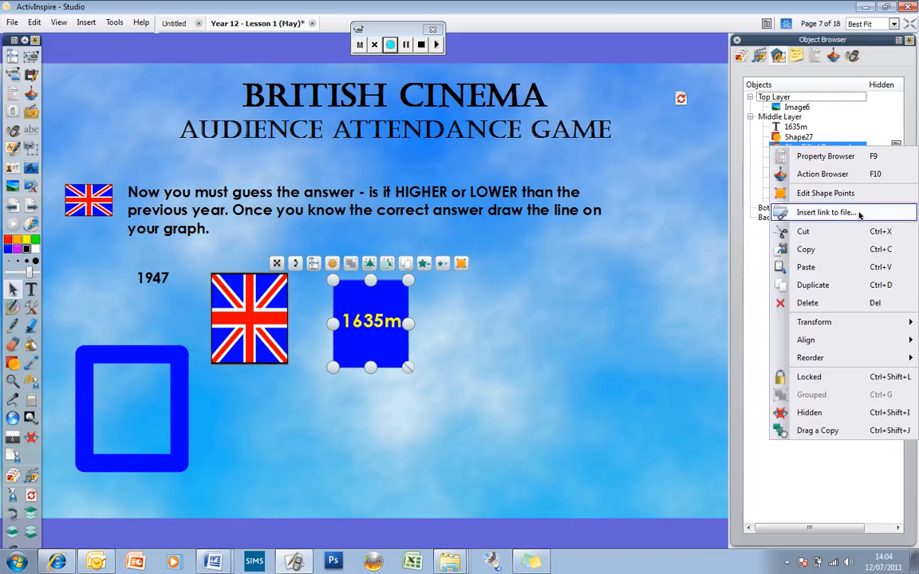
{"action": "left_click", "coordinate": [837, 378]}
{"action": "left_click", "coordinate": [344, 307]}
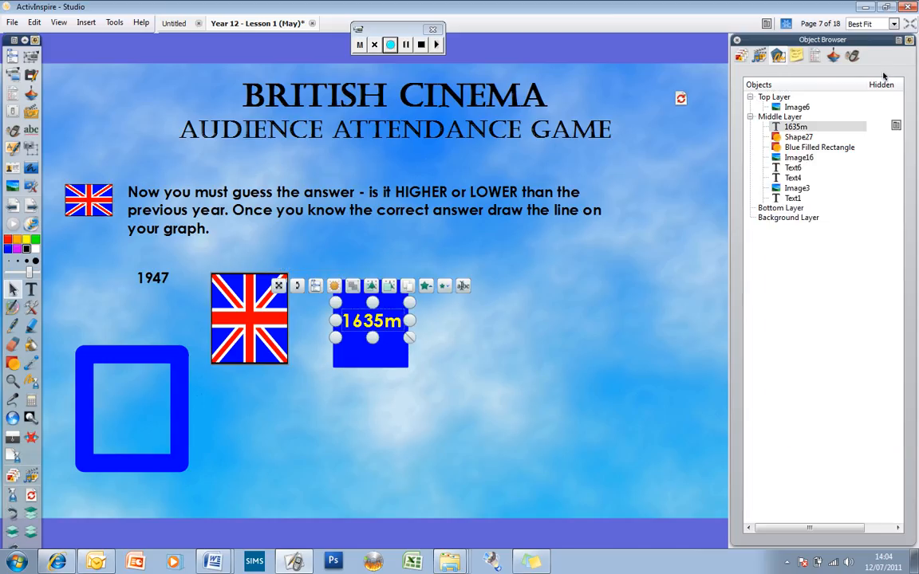
{"action": "left_click", "coordinate": [896, 127]}
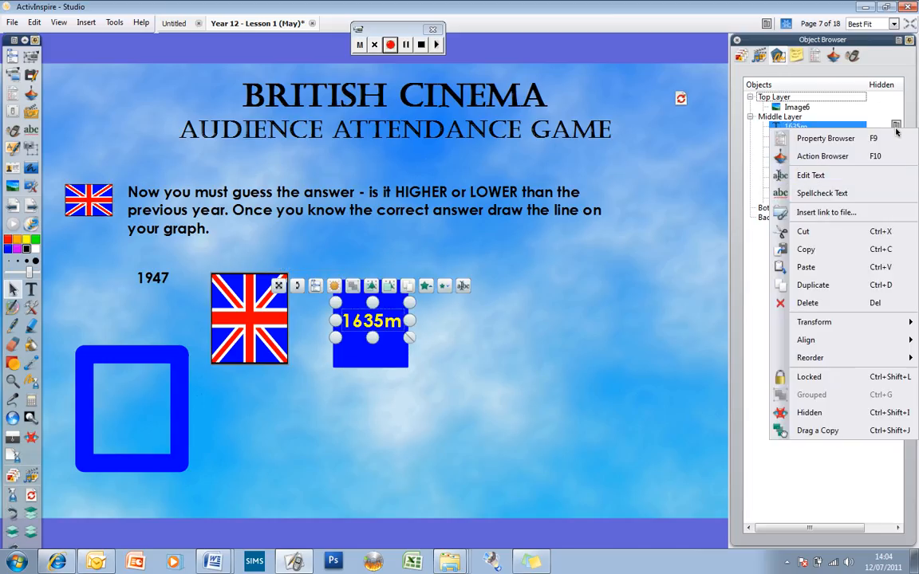
{"action": "left_click", "coordinate": [829, 376]}
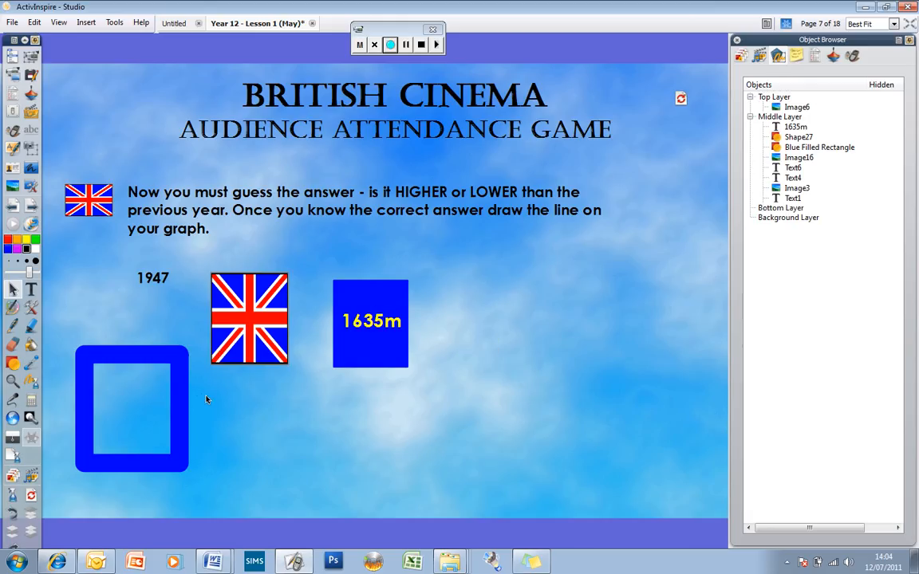
Move the large flag over the 1635m square to cover it, and rename the flag object as Union Jack.
{"action": "left_click_drag", "start_coordinate": [252, 341], "coordinate": [372, 350]}
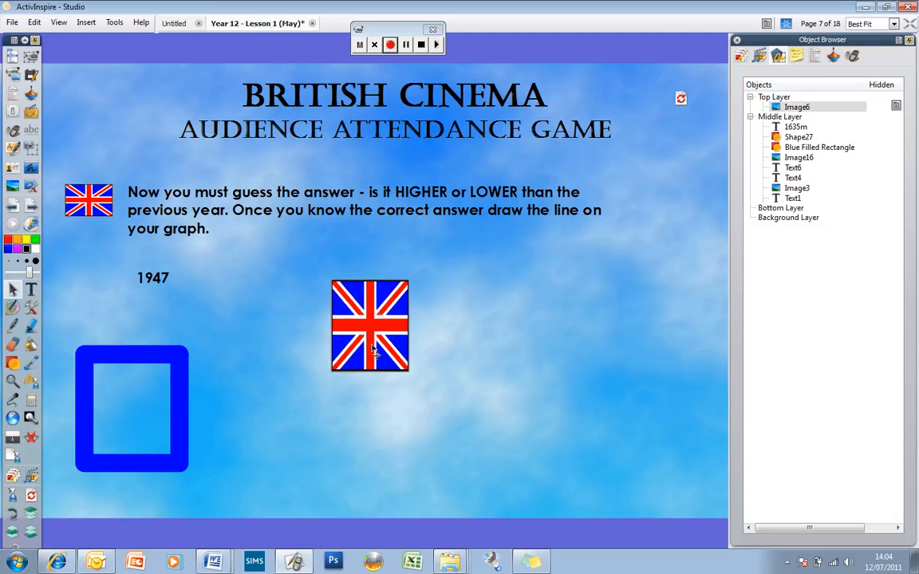
{"action": "left_click", "coordinate": [814, 106]}
{"action": "left_click", "coordinate": [807, 108]}
{"action": "type", "text": "Union Jack"}
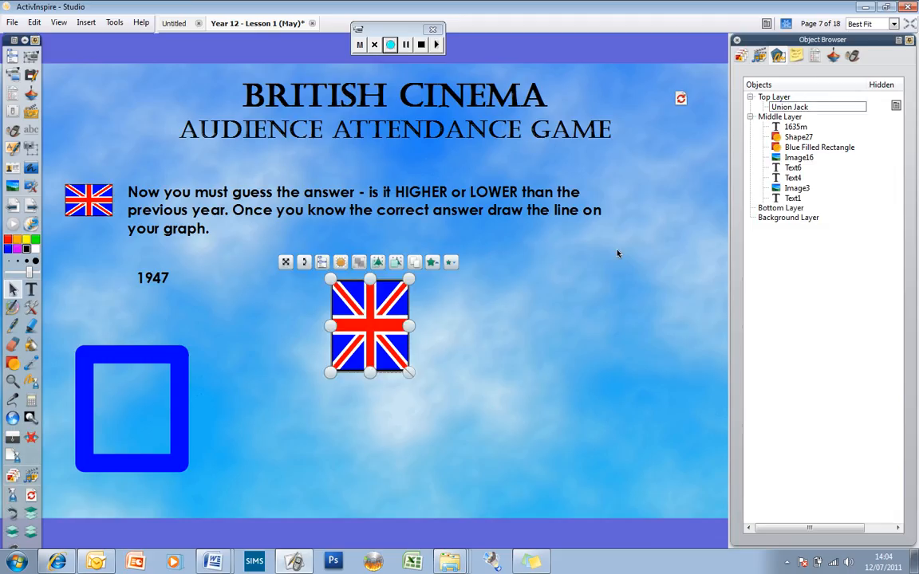
{"action": "left_click", "coordinate": [618, 253]}
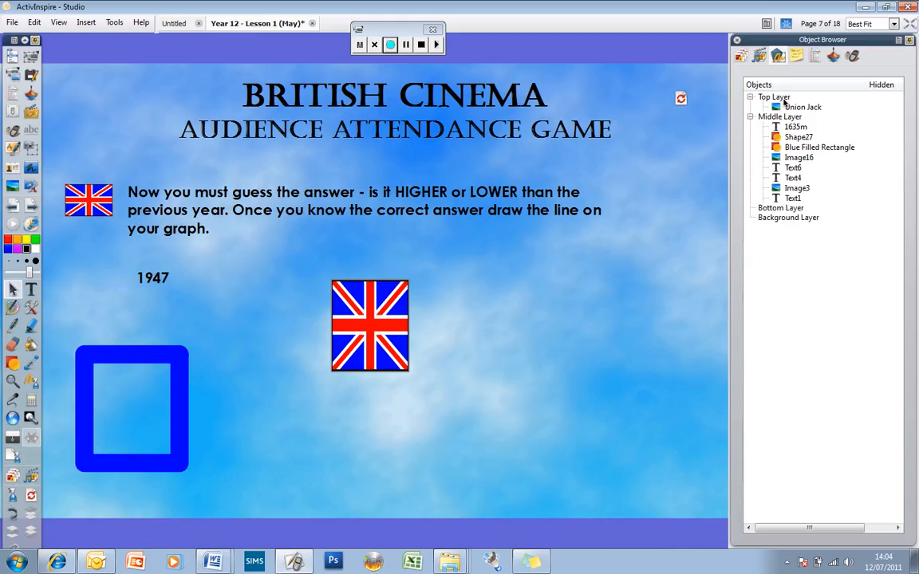
Examine how the objects on page 6 are layered and locked, and return to page 7.
{"action": "left_click", "coordinate": [742, 57]}
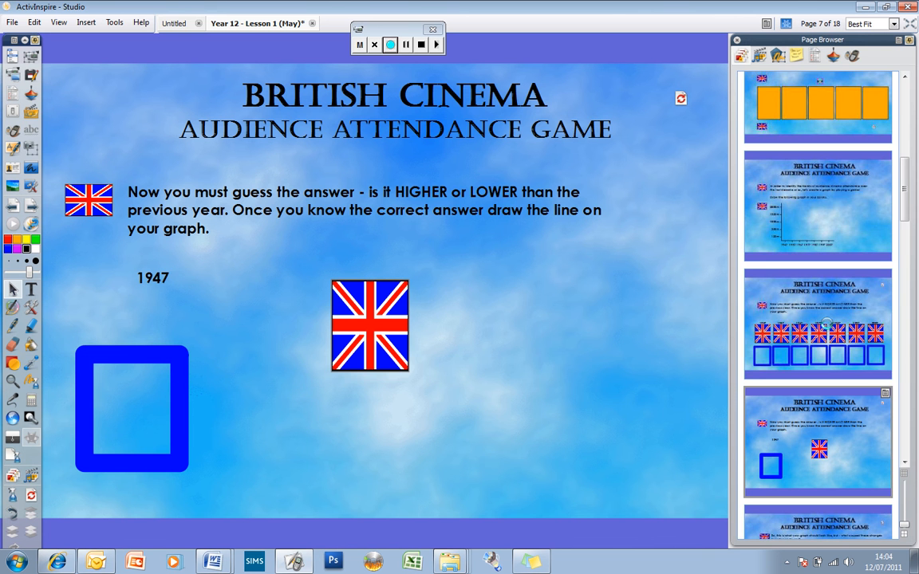
{"action": "left_click", "coordinate": [827, 324]}
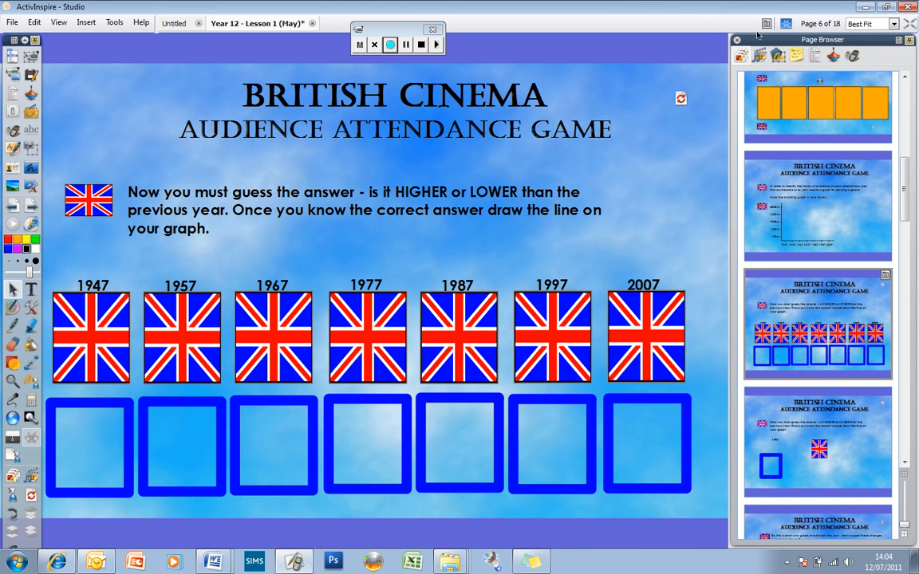
{"action": "left_click", "coordinate": [779, 53]}
{"action": "left_click", "coordinate": [810, 126]}
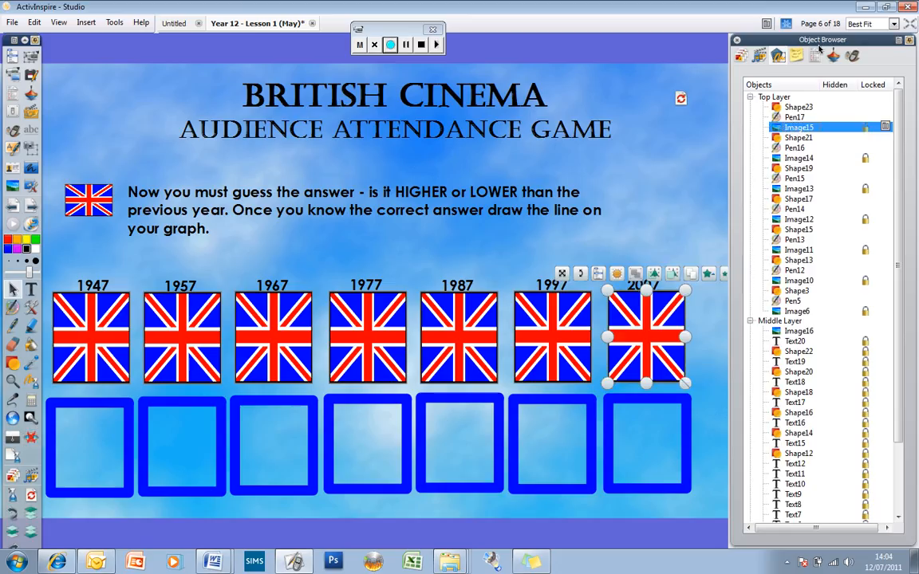
{"action": "left_click", "coordinate": [740, 56]}
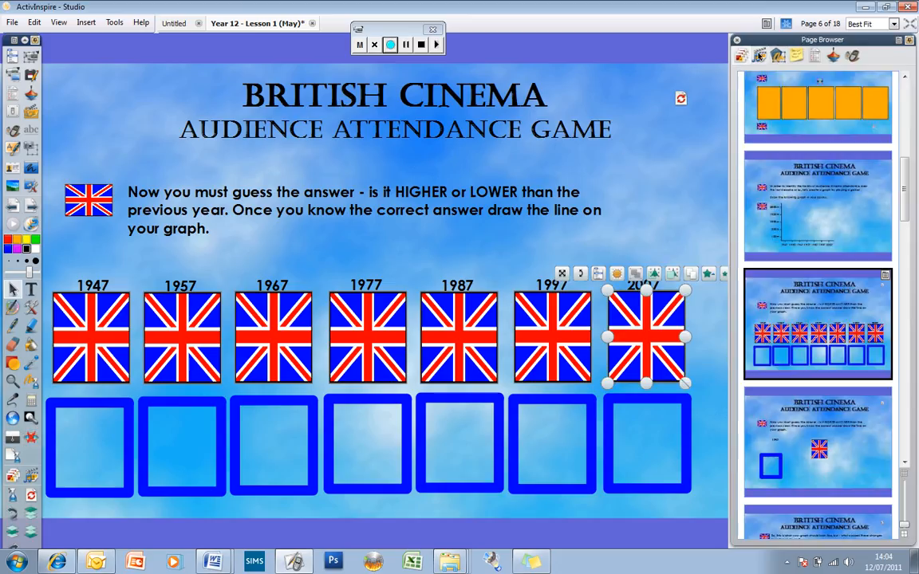
{"action": "left_click", "coordinate": [835, 461]}
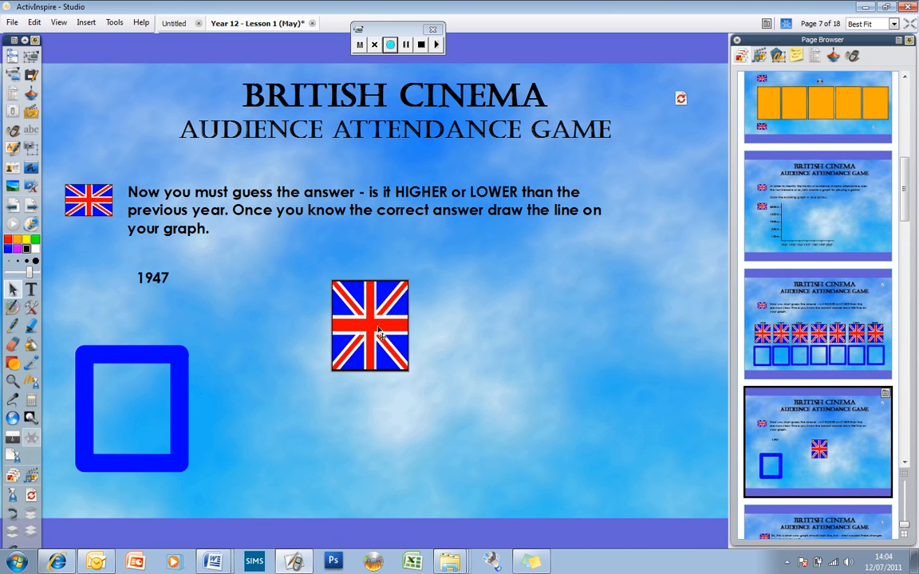
Move the thick blue frame nearer to the flag, and transfer it from the middle layer to the top layer above Union Jack.
{"action": "mouse_move", "coordinate": [377, 325]}
{"action": "left_mouse_down"}
{"action": "mouse_move", "coordinate": [429, 351]}
{"action": "mouse_move", "coordinate": [377, 326]}
{"action": "left_mouse_up"}
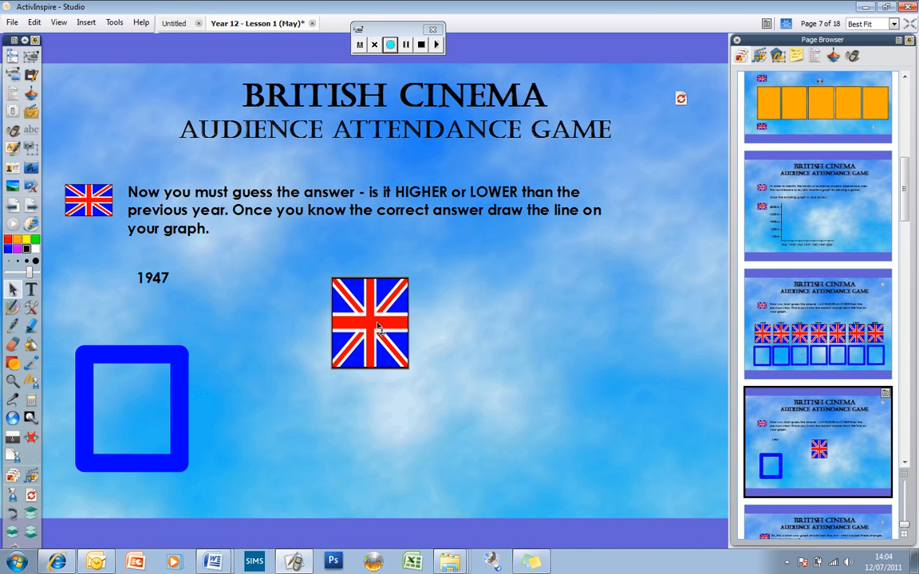
{"action": "left_click_drag", "start_coordinate": [179, 377], "coordinate": [248, 345]}
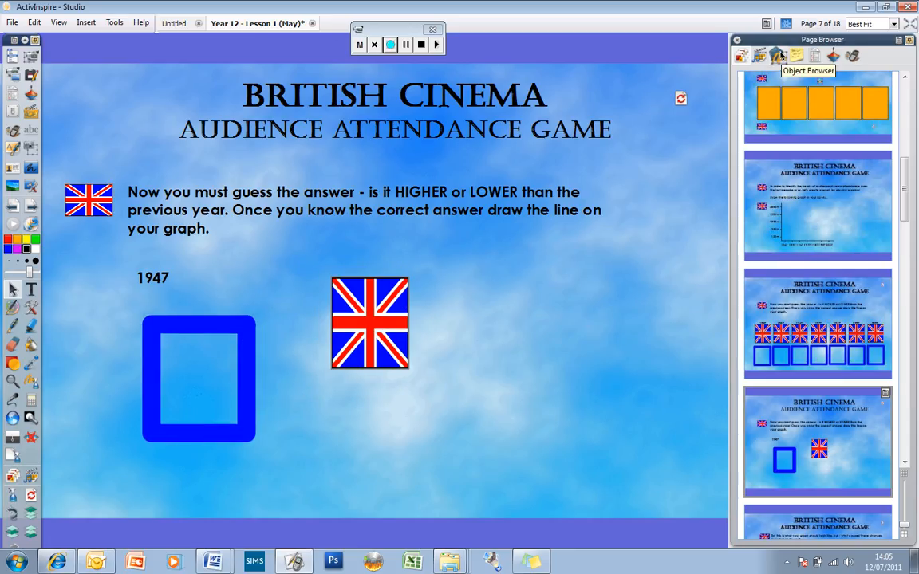
{"action": "left_click", "coordinate": [778, 55]}
{"action": "left_click", "coordinate": [253, 365]}
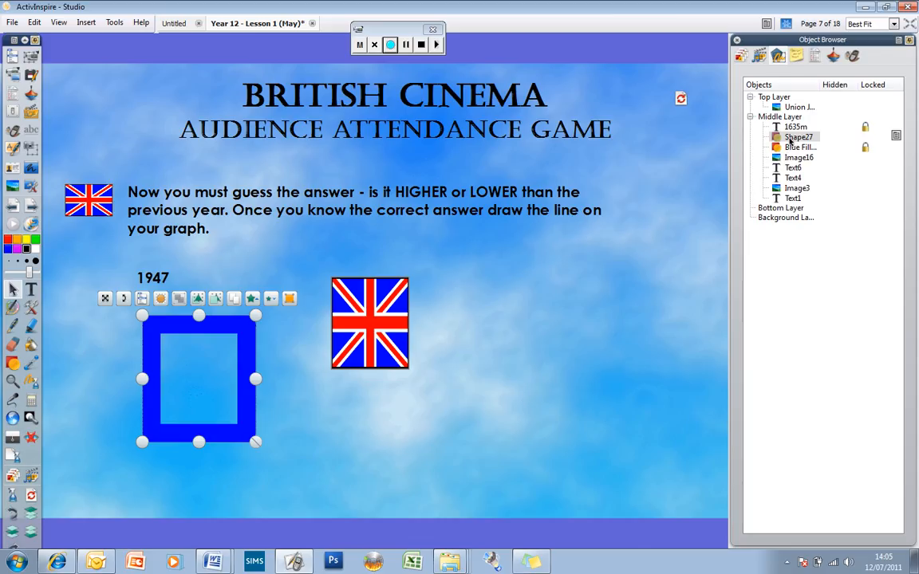
{"action": "left_click_drag", "start_coordinate": [789, 141], "coordinate": [793, 110]}
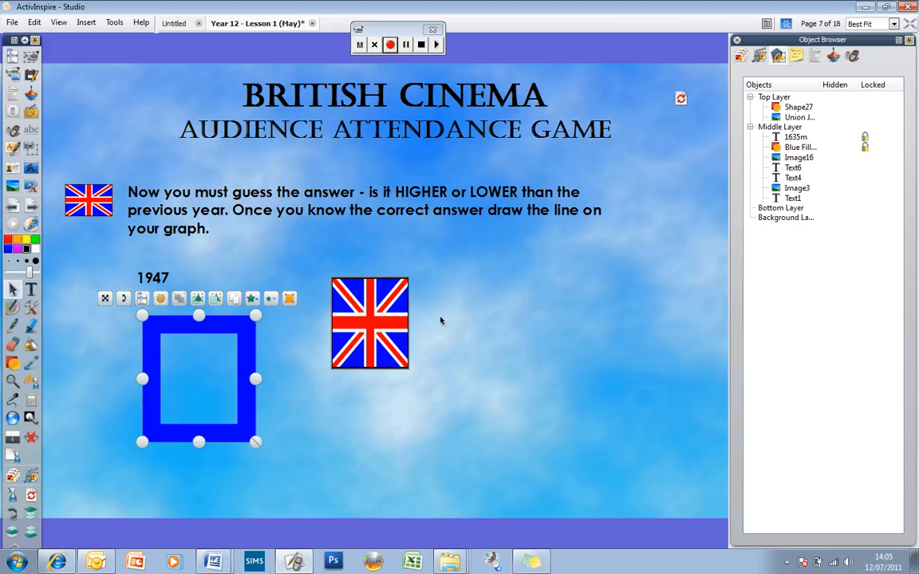
Place the blue frame partly over the flag, and rename it as Window in the object list.
{"action": "left_click_drag", "start_coordinate": [245, 399], "coordinate": [347, 356]}
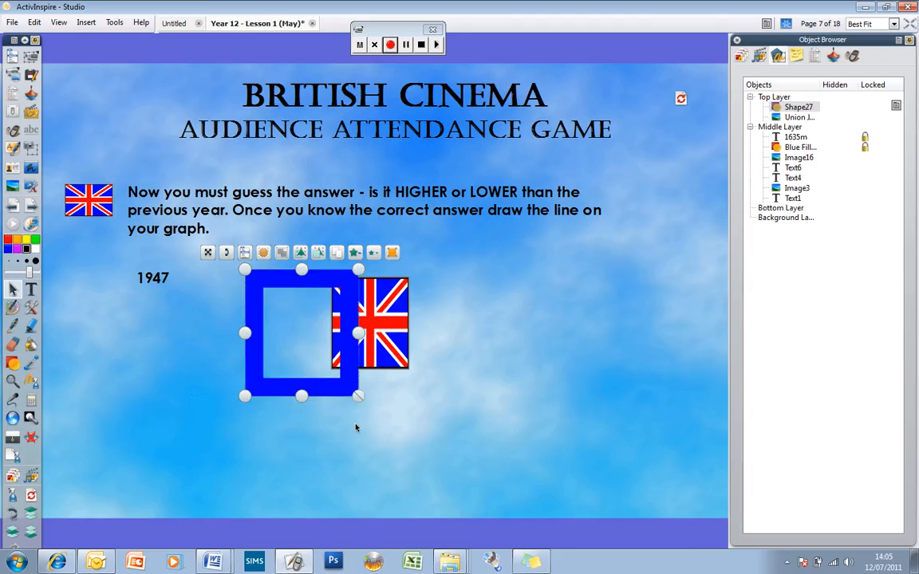
{"action": "left_click", "coordinate": [792, 108]}
{"action": "left_click", "coordinate": [803, 109]}
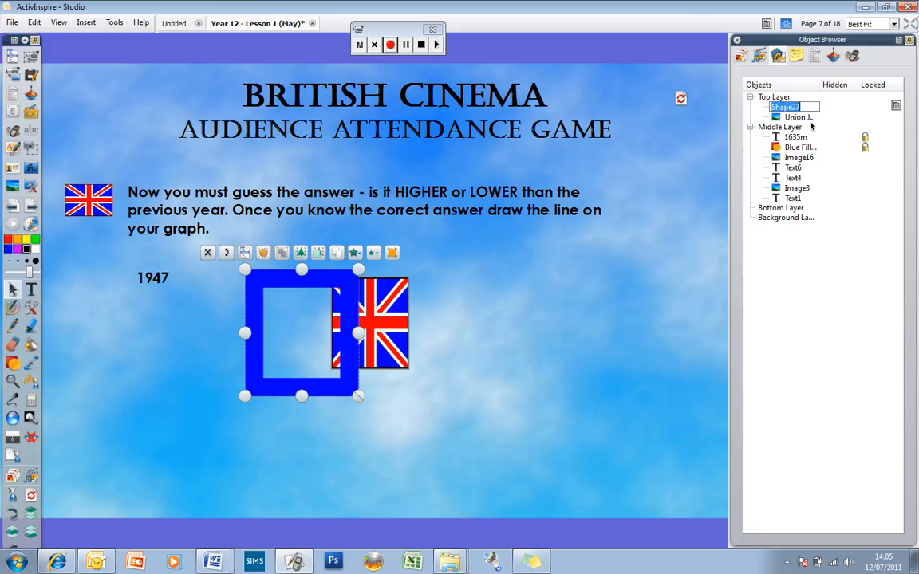
{"action": "type", "text": "Window"}
{"action": "key", "text": "Return"}
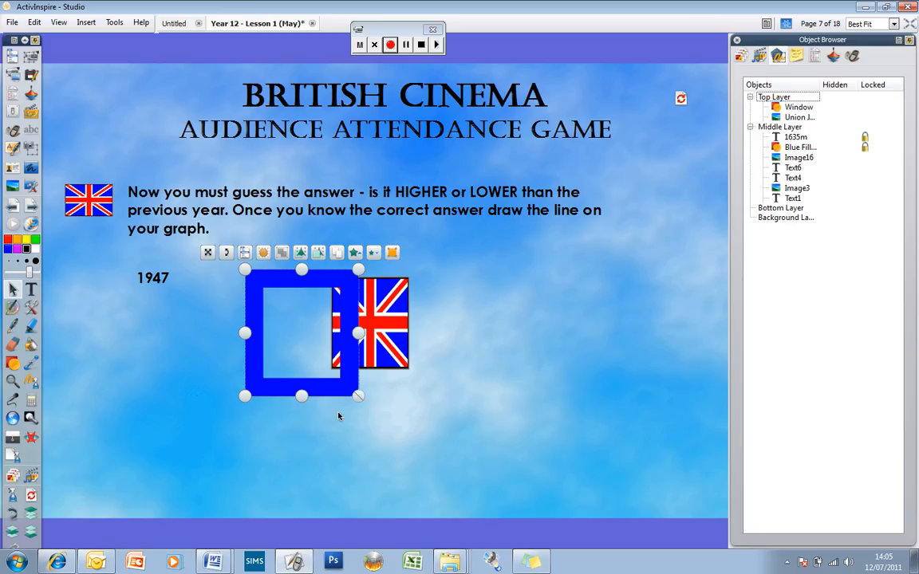
Fit the blue frame around the flag, and rub over the whole flag with Magic Ink to reveal the answer beneath.
{"action": "left_click_drag", "start_coordinate": [351, 376], "coordinate": [416, 366]}
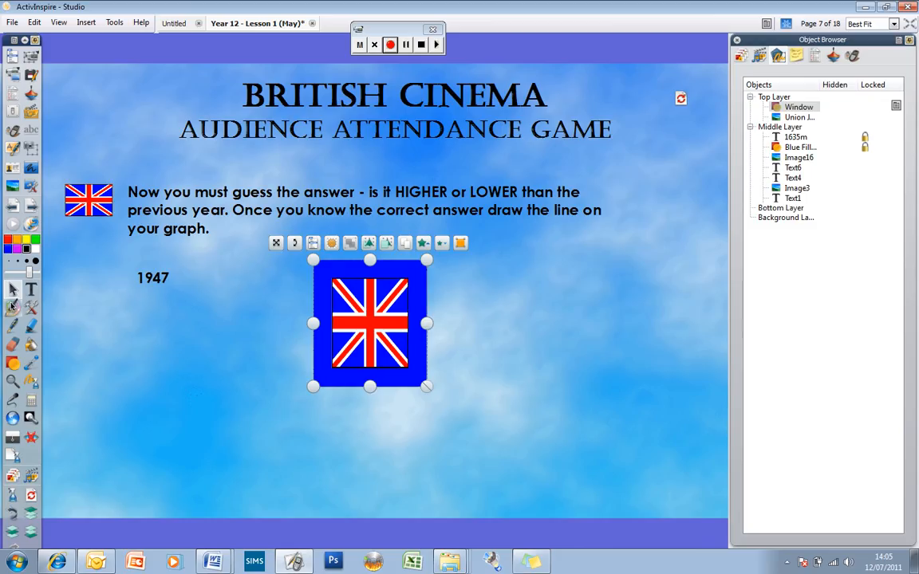
{"action": "left_click", "coordinate": [12, 307]}
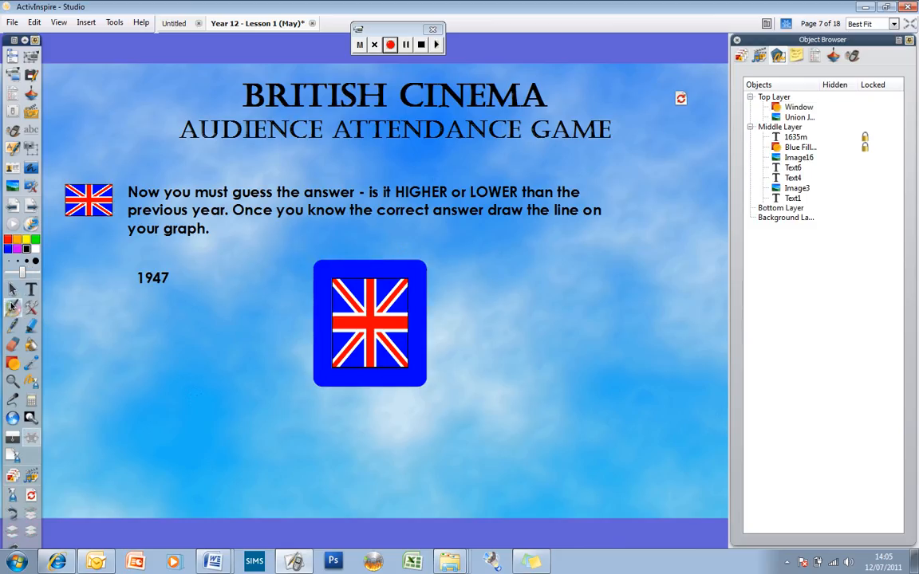
{"action": "mouse_move", "coordinate": [326, 276]}
{"action": "left_mouse_down"}
{"action": "mouse_move", "coordinate": [390, 293]}
{"action": "mouse_move", "coordinate": [330, 287]}
{"action": "mouse_move", "coordinate": [353, 303]}
{"action": "mouse_move", "coordinate": [343, 315]}
{"action": "mouse_move", "coordinate": [400, 324]}
{"action": "mouse_move", "coordinate": [339, 310]}
{"action": "mouse_move", "coordinate": [335, 331]}
{"action": "mouse_move", "coordinate": [398, 361]}
{"action": "mouse_move", "coordinate": [363, 329]}
{"action": "mouse_move", "coordinate": [341, 367]}
{"action": "left_mouse_up"}
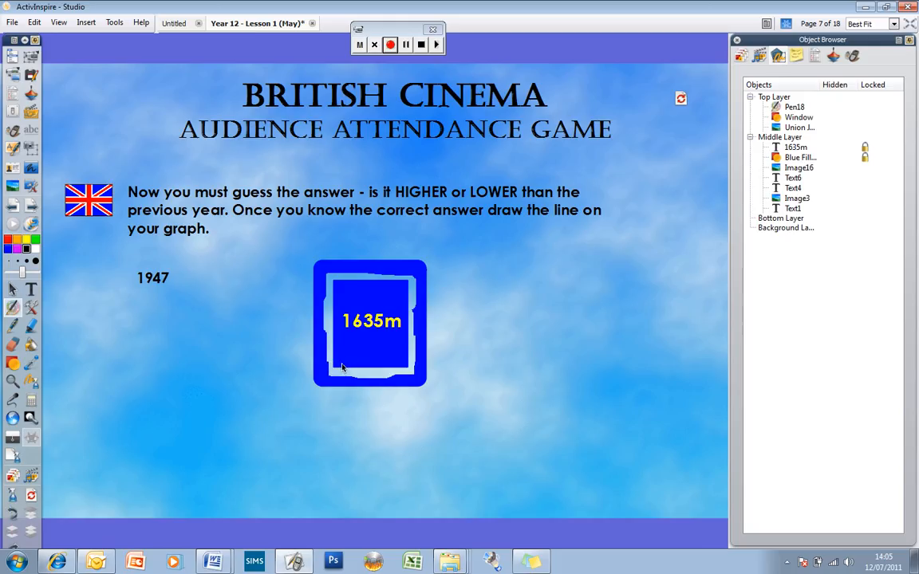
Shrink the Magic Ink stroke slightly at its upper-left corner, and reorder Pen18 beneath Window in the top layer.
{"action": "left_click", "coordinate": [13, 291]}
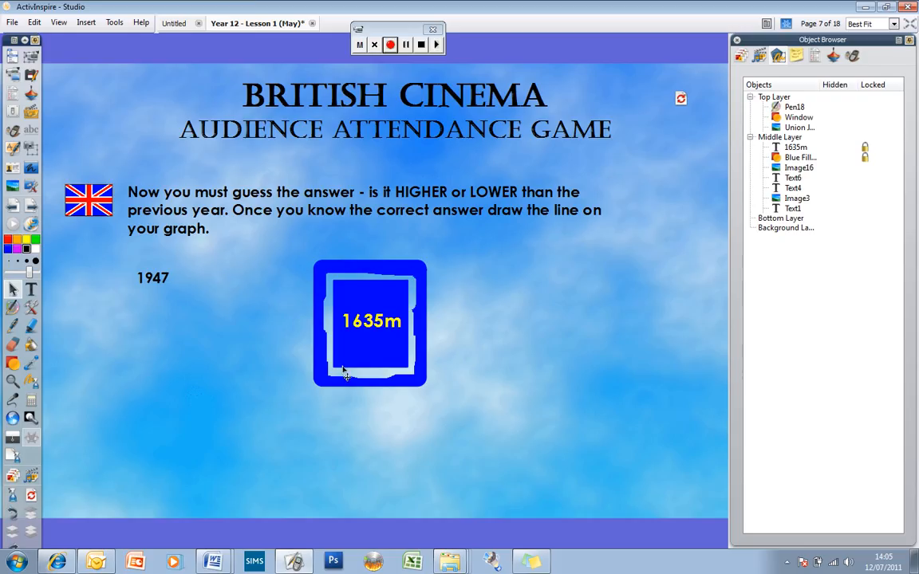
{"action": "left_click", "coordinate": [805, 108]}
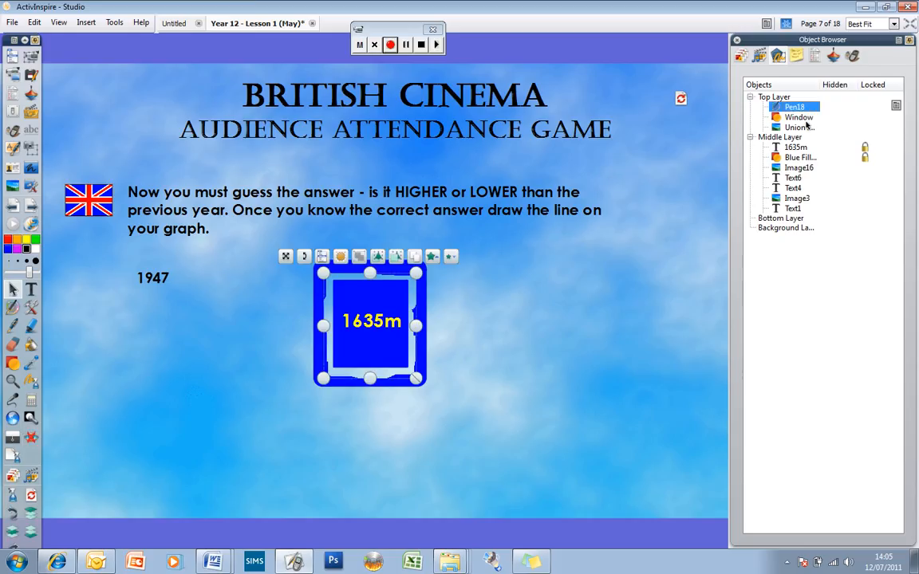
{"action": "left_click", "coordinate": [291, 243]}
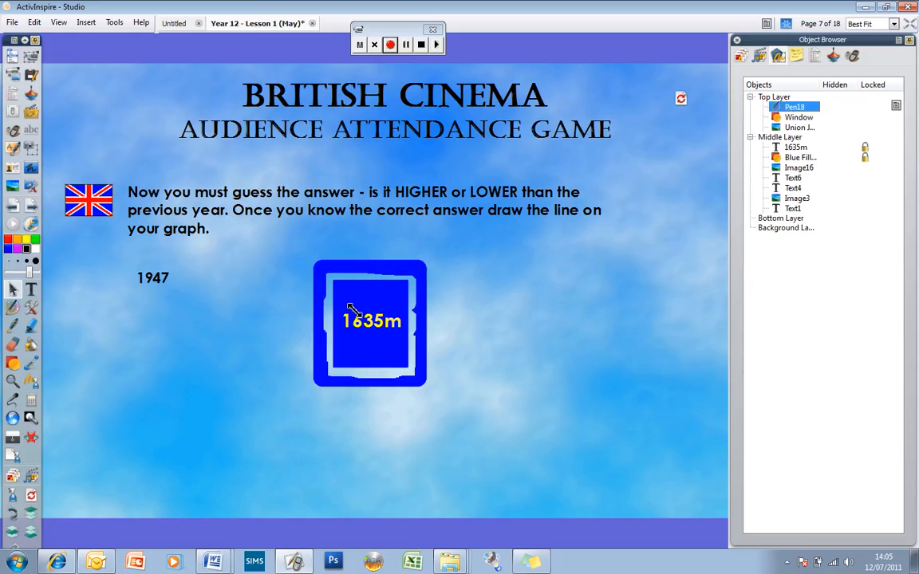
{"action": "left_click", "coordinate": [327, 274]}
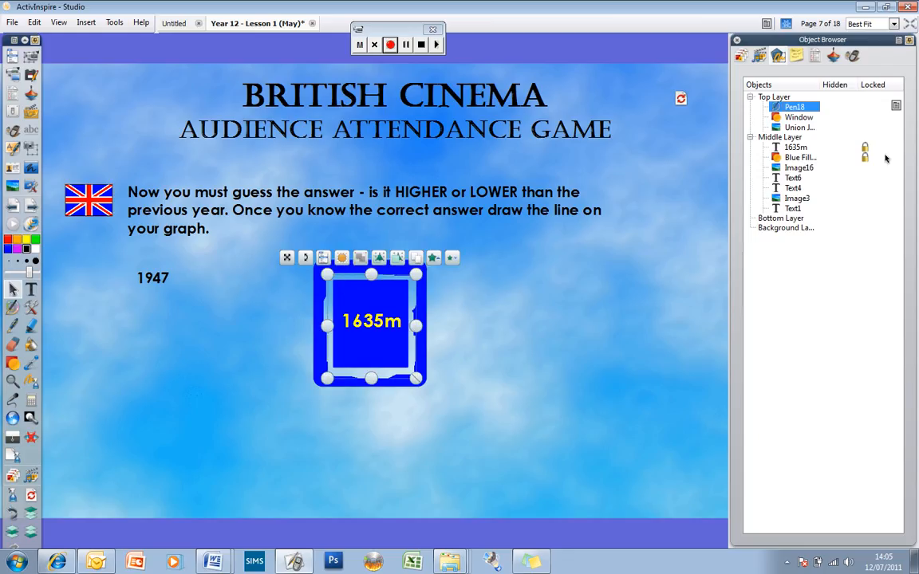
{"action": "left_click_drag", "start_coordinate": [794, 106], "coordinate": [794, 119]}
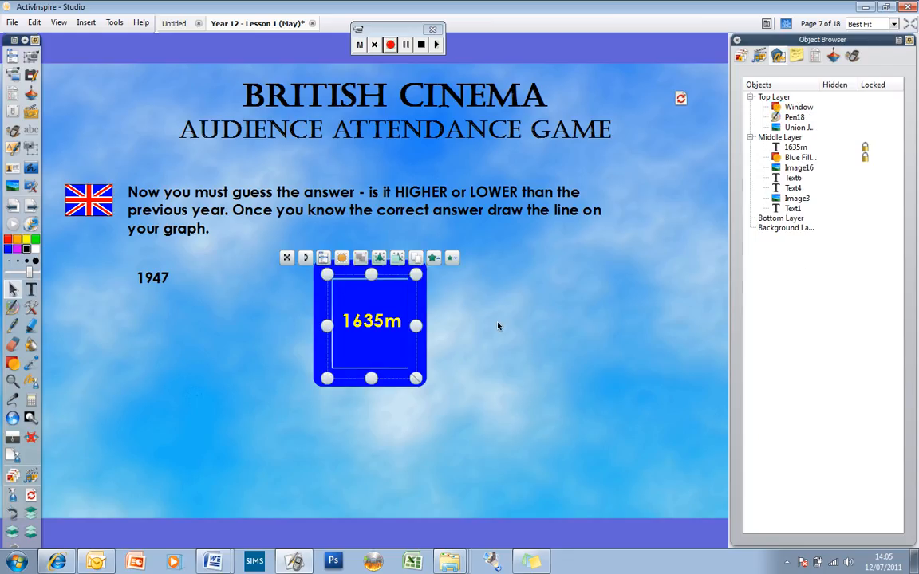
Group the Window frame with the Pen18 Magic Ink stroke, and move the group off the flag to just below it.
{"action": "left_click", "coordinate": [12, 286]}
{"action": "mouse_move", "coordinate": [417, 316]}
{"action": "left_mouse_down"}
{"action": "mouse_move", "coordinate": [451, 350]}
{"action": "mouse_move", "coordinate": [442, 358]}
{"action": "mouse_move", "coordinate": [417, 318]}
{"action": "left_mouse_up"}
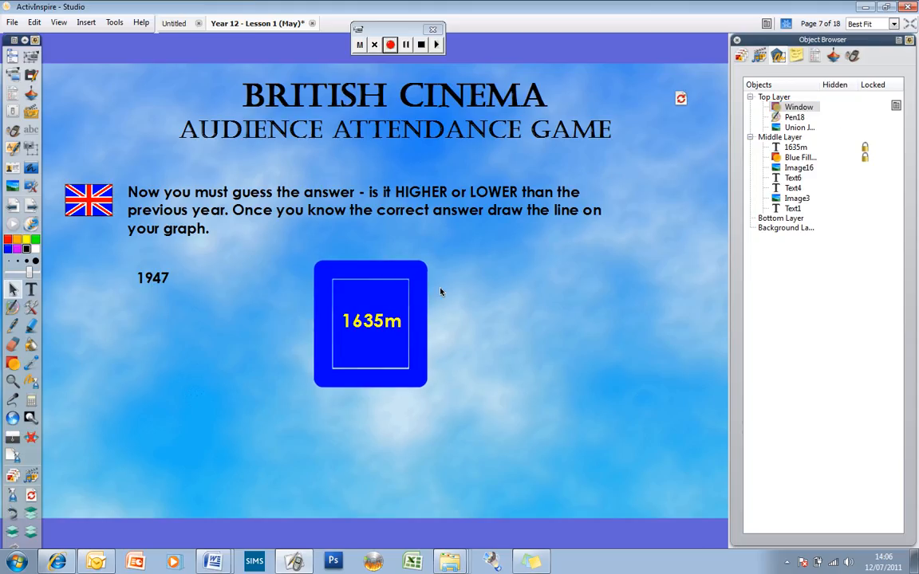
{"action": "left_click", "coordinate": [804, 118]}
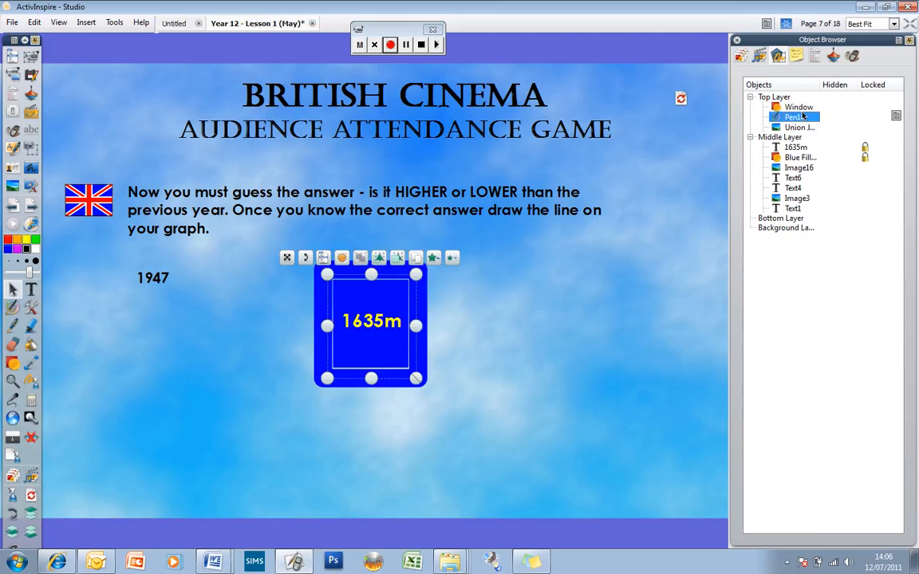
{"action": "left_click", "coordinate": [802, 108]}
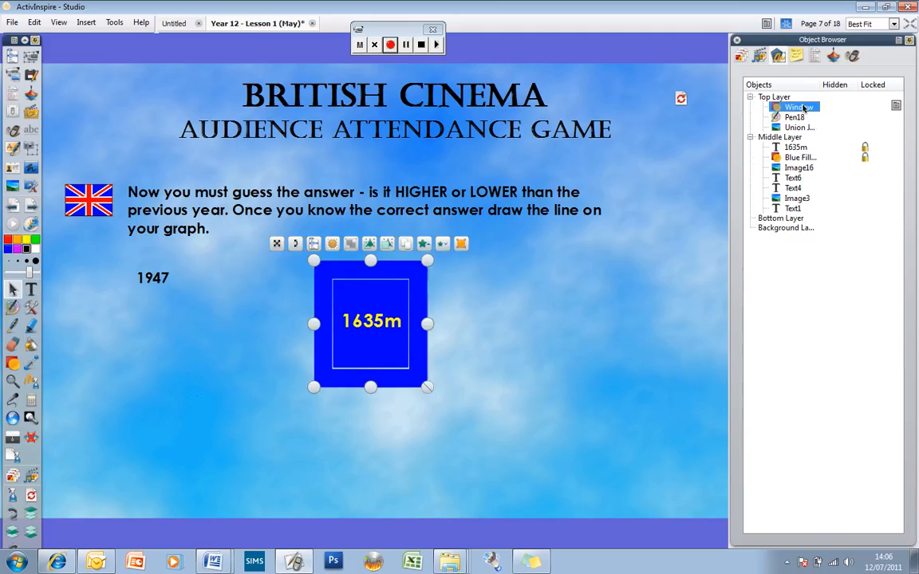
{"action": "left_click", "coordinate": [794, 118], "text": "ctrl"}
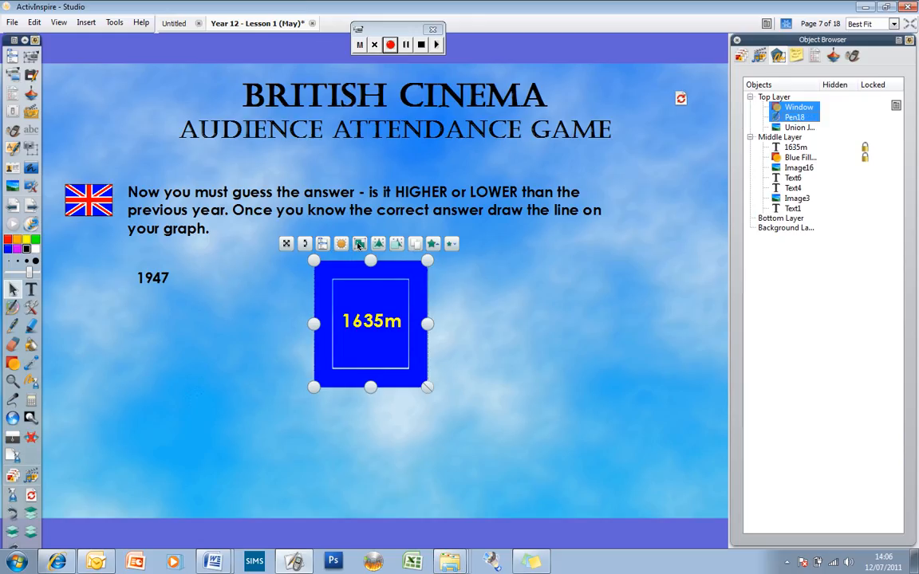
{"action": "left_click", "coordinate": [359, 244]}
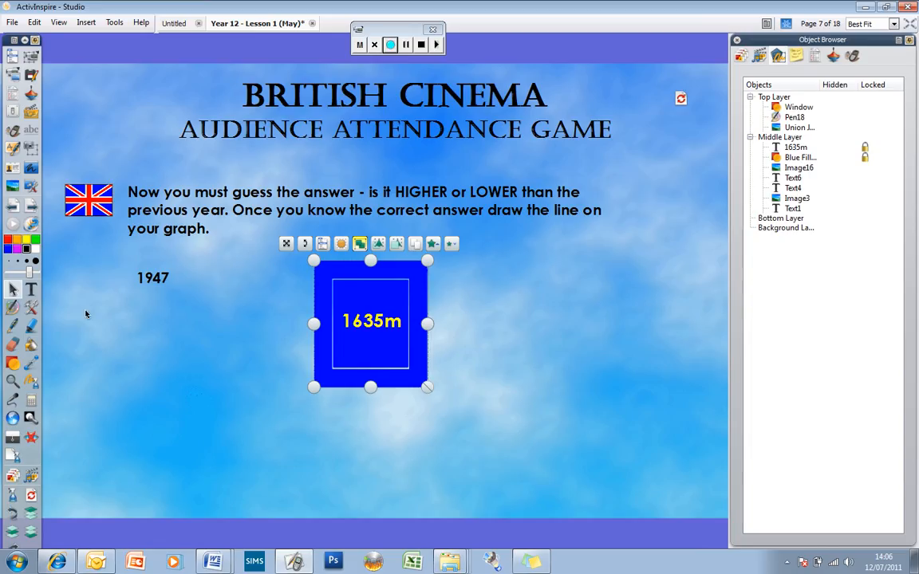
{"action": "left_click_drag", "start_coordinate": [424, 322], "coordinate": [417, 441]}
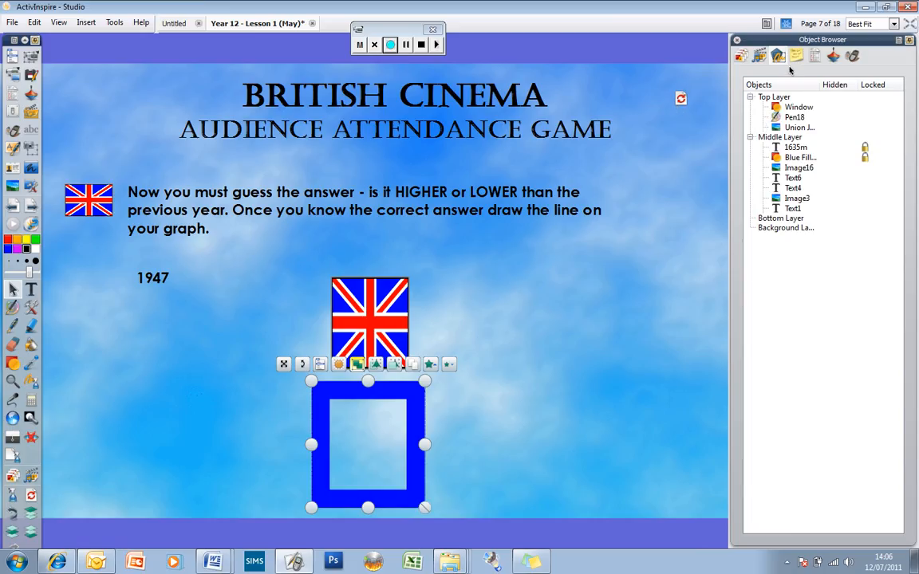
Switch to design mode and delete the existing reset icon beside the British Cinema title.
{"action": "left_click", "coordinate": [834, 57]}
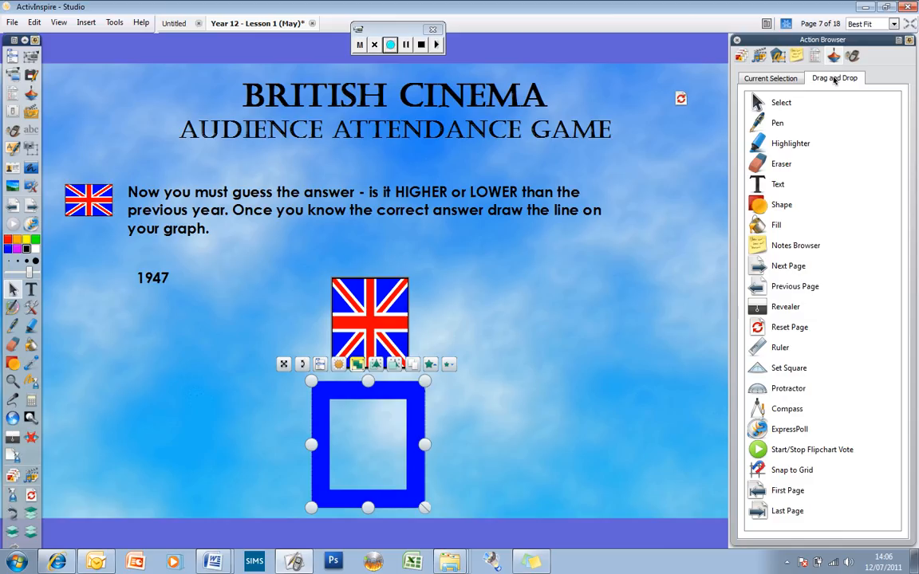
{"action": "left_click_drag", "start_coordinate": [383, 312], "coordinate": [384, 314]}
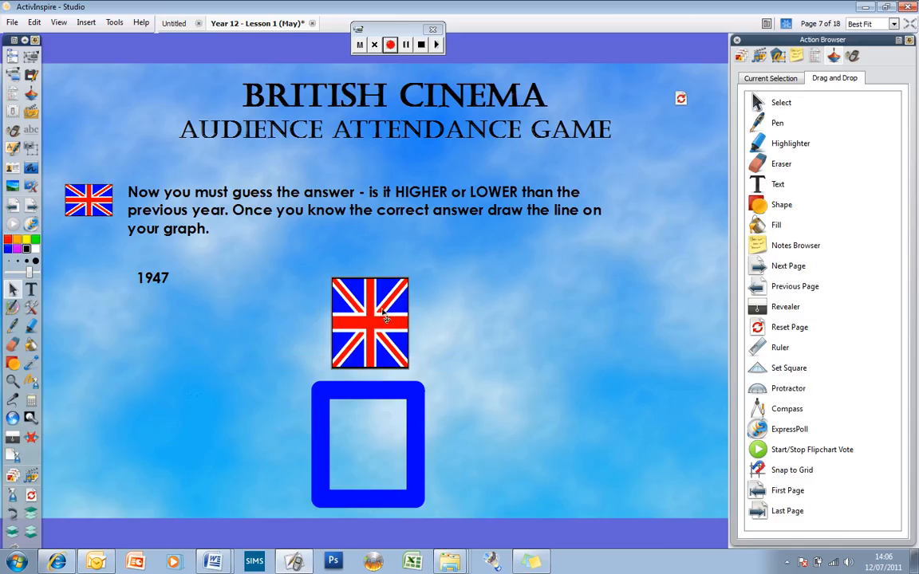
{"action": "left_click", "coordinate": [786, 25]}
{"action": "right_click", "coordinate": [682, 97]}
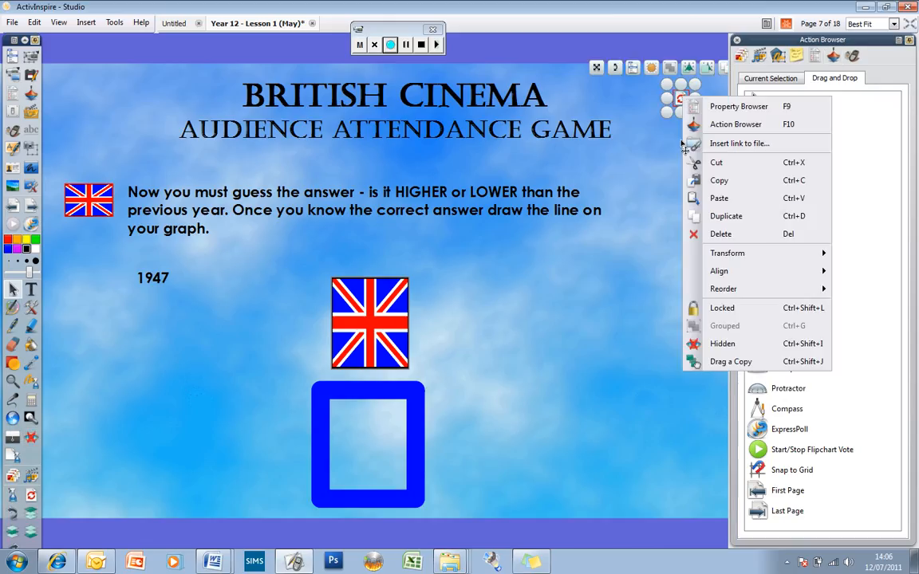
{"action": "left_click", "coordinate": [718, 234]}
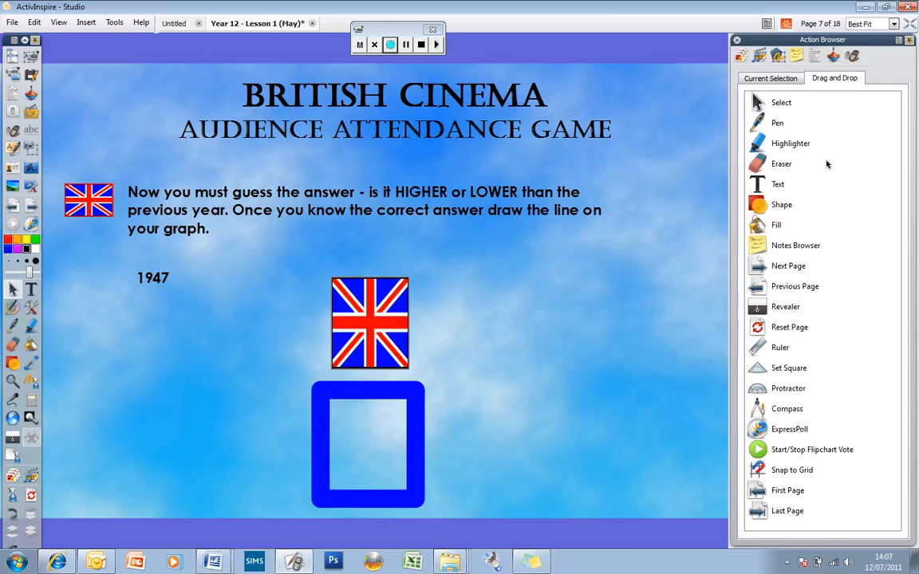
Add a Reset Page action icon to the page beside the British Cinema title, and leave design mode.
{"action": "left_click", "coordinate": [845, 477]}
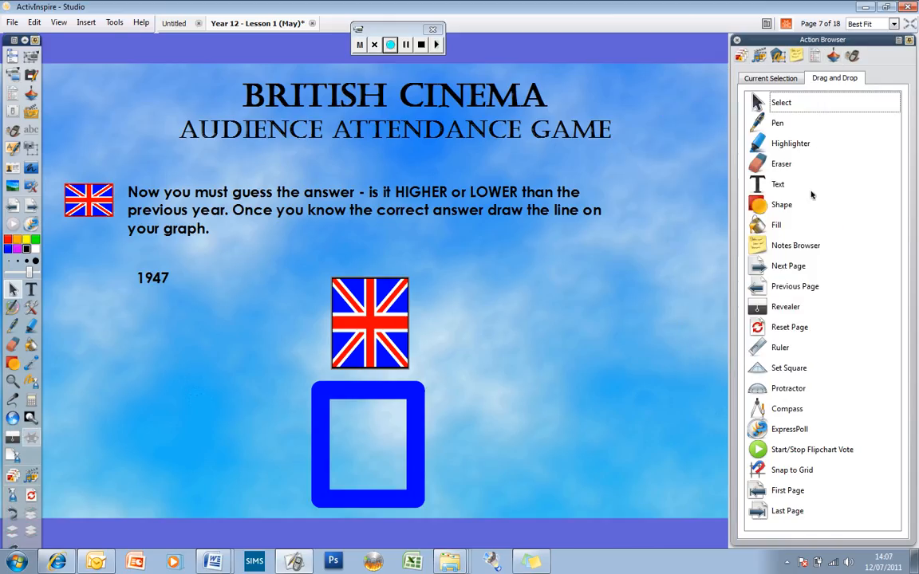
{"action": "left_click", "coordinate": [783, 328]}
{"action": "left_click_drag", "start_coordinate": [783, 328], "coordinate": [681, 106]}
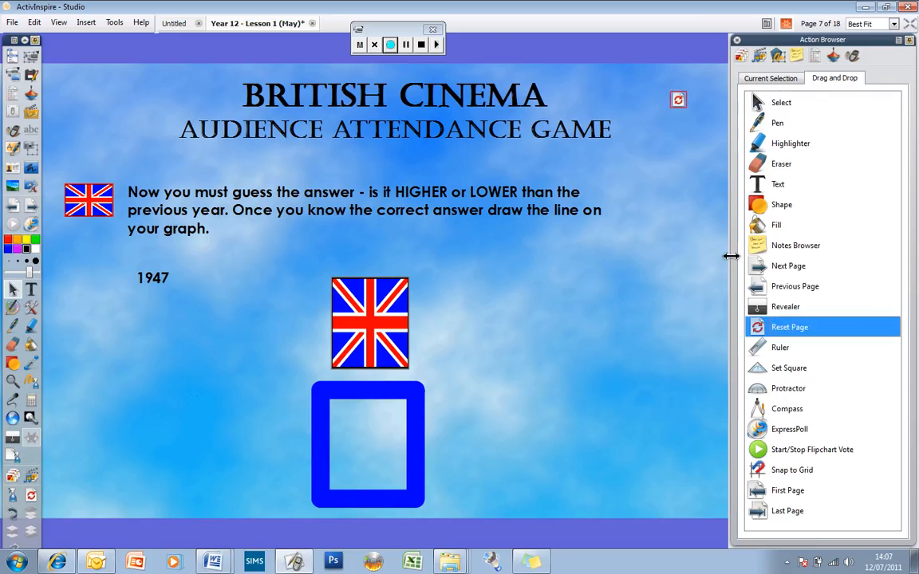
{"action": "left_click", "coordinate": [789, 24]}
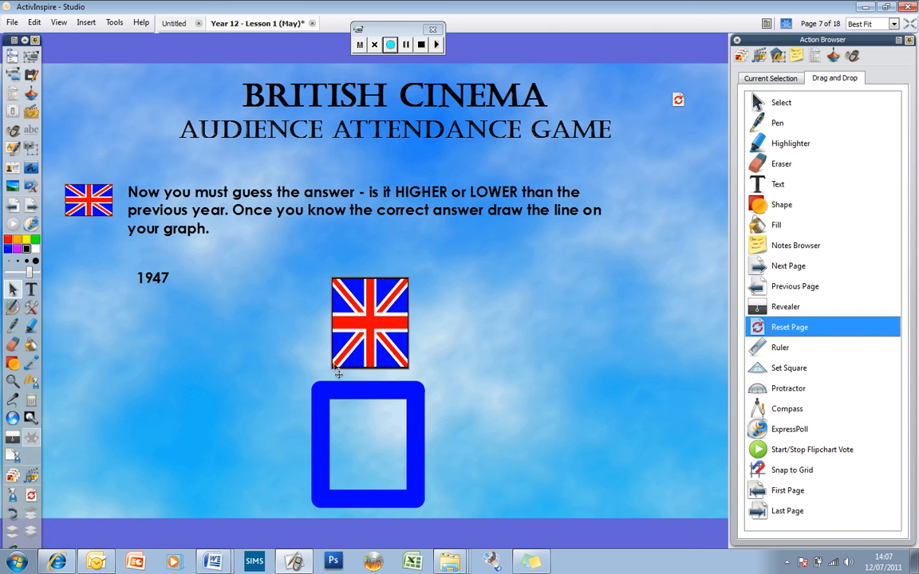
Go to page 6, test the reveal by moving the third and fourth frames over the 1967 and 1977 flags, and reset the page.
{"action": "left_click", "coordinate": [759, 56]}
{"action": "left_click", "coordinate": [741, 56]}
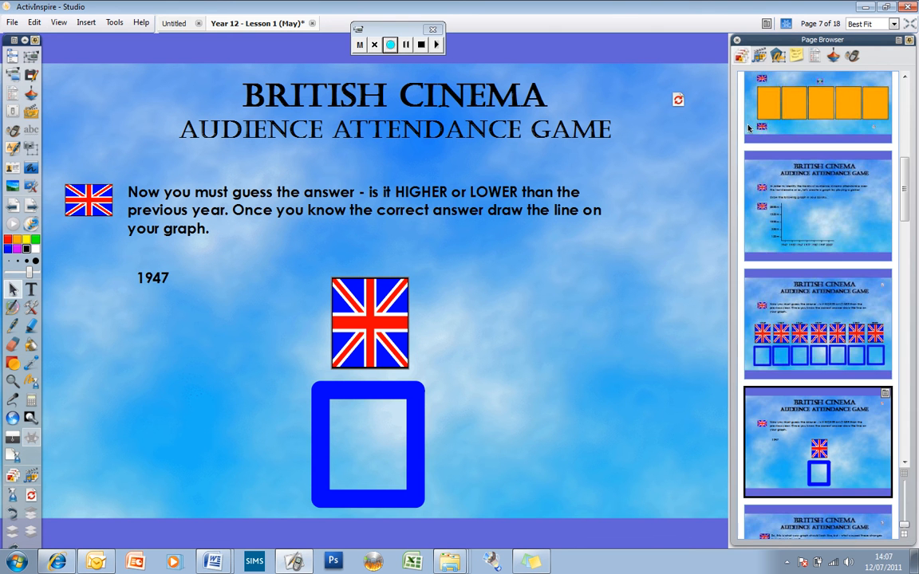
{"action": "left_click", "coordinate": [778, 287]}
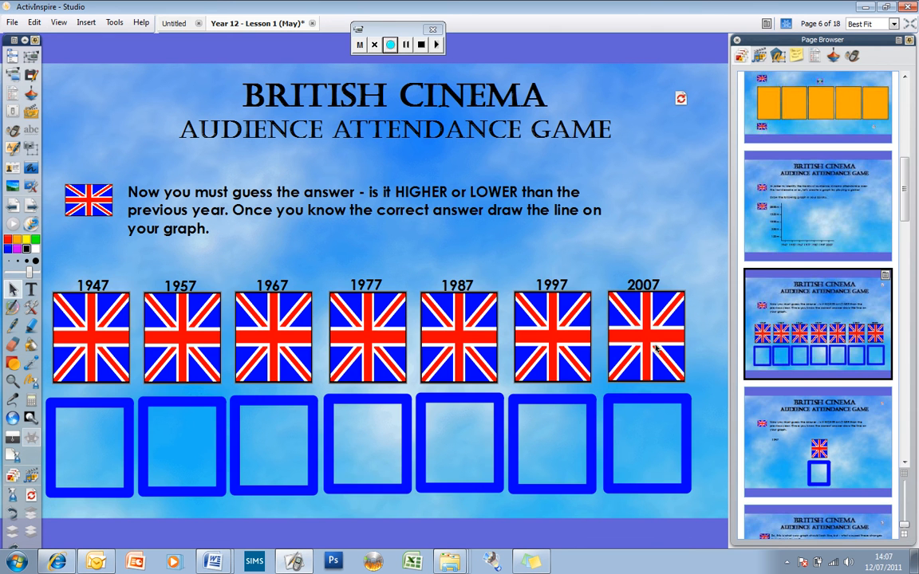
{"action": "left_click", "coordinate": [12, 23]}
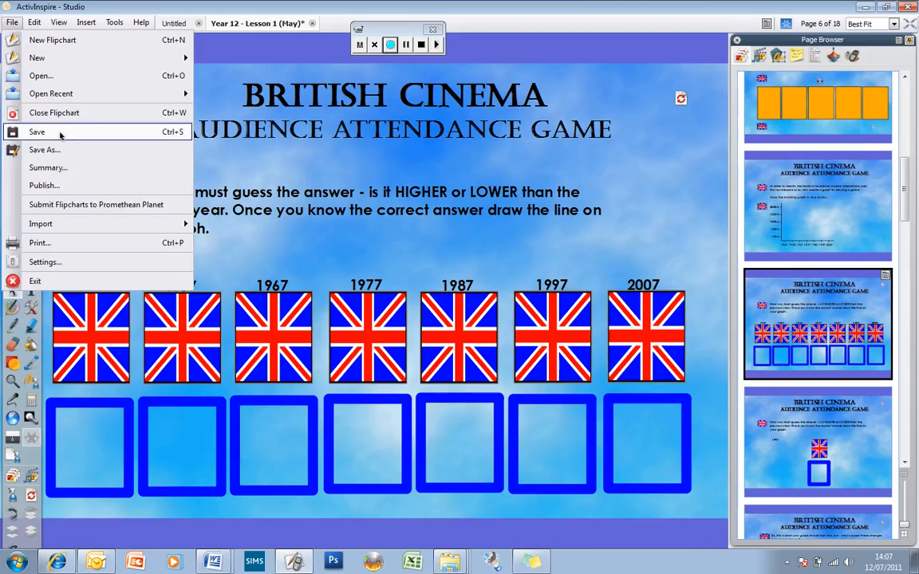
{"action": "left_click", "coordinate": [552, 138]}
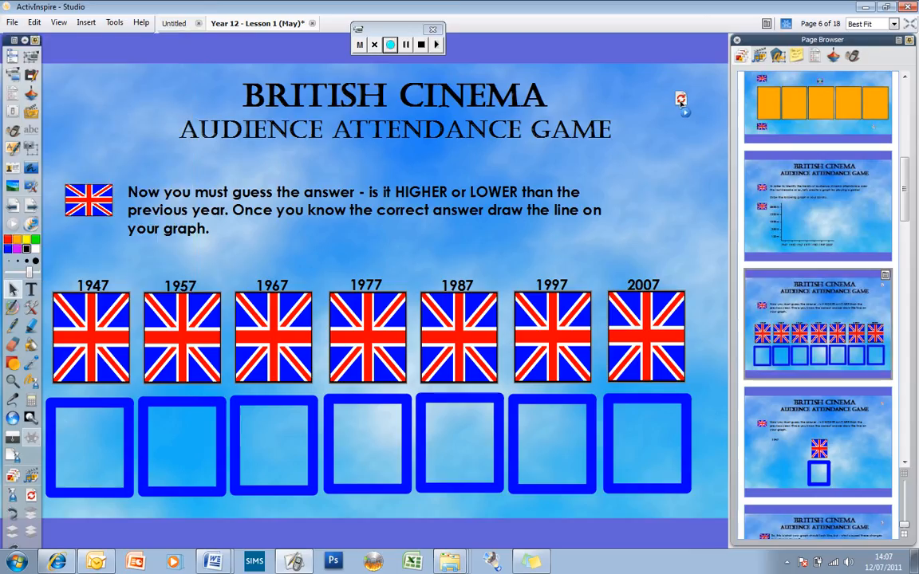
{"action": "left_click_drag", "start_coordinate": [279, 487], "coordinate": [278, 377]}
{"action": "left_click_drag", "start_coordinate": [395, 445], "coordinate": [395, 345]}
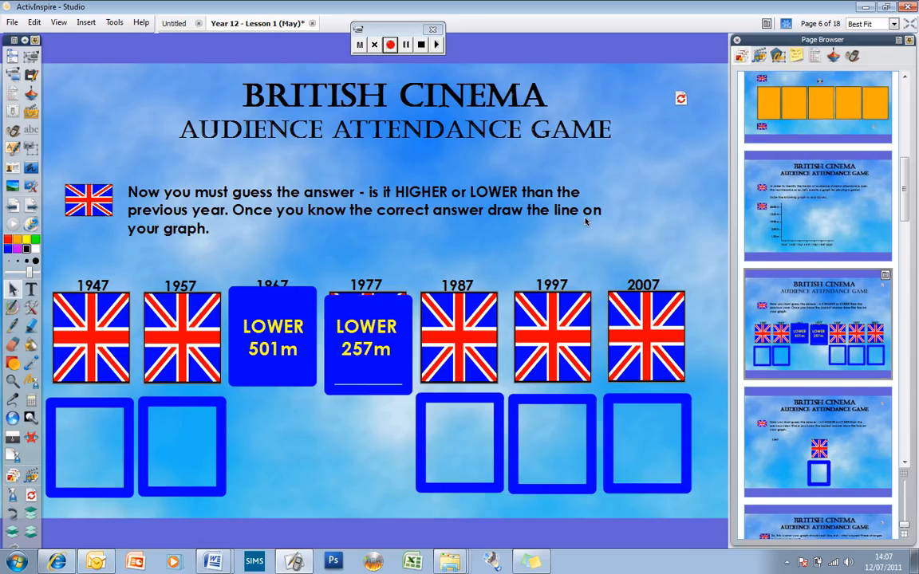
{"action": "left_click", "coordinate": [680, 98]}
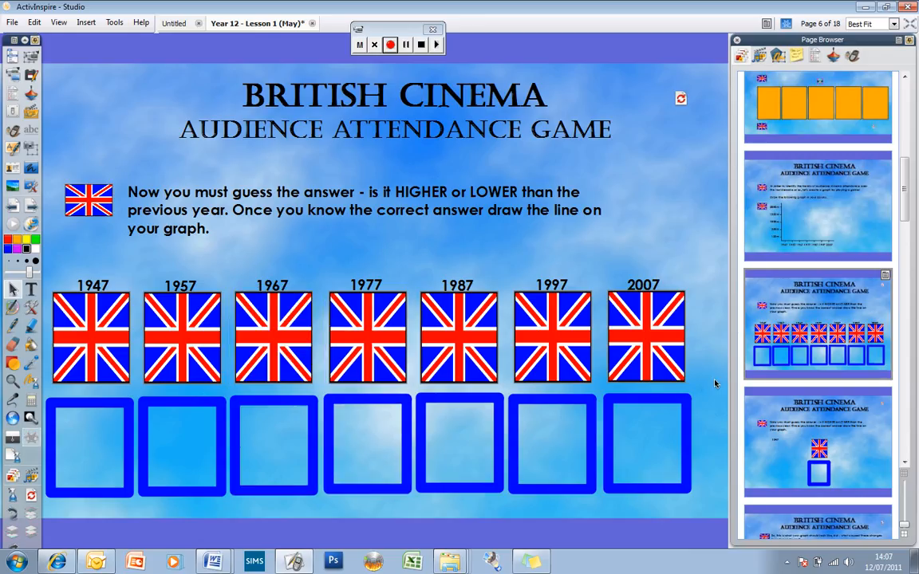